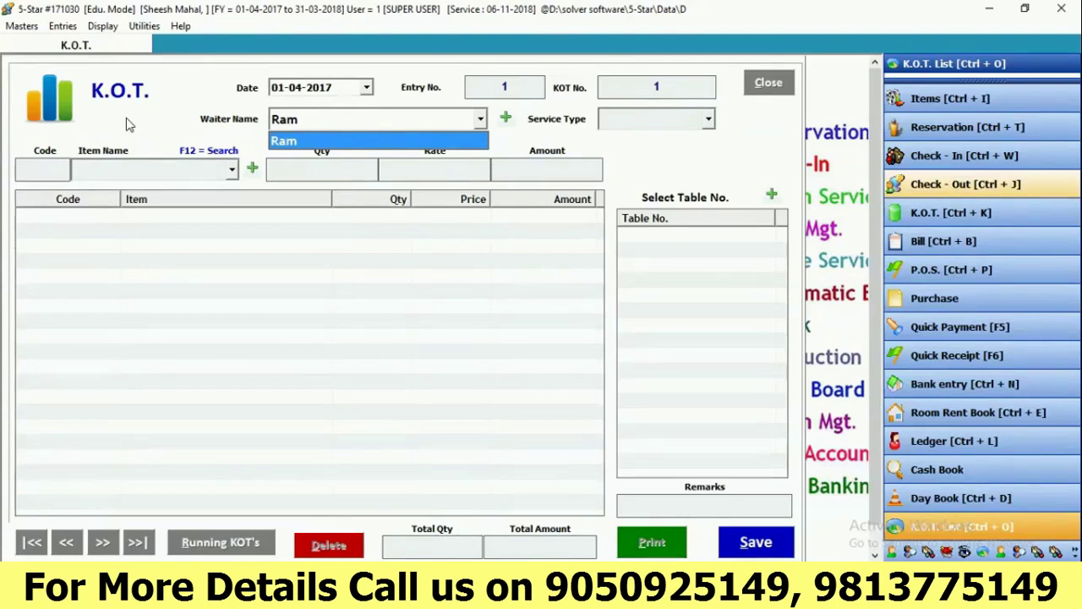
- Choose the listed waiter and the New KOT service type for the order, and assign it to table 101
key("Return")
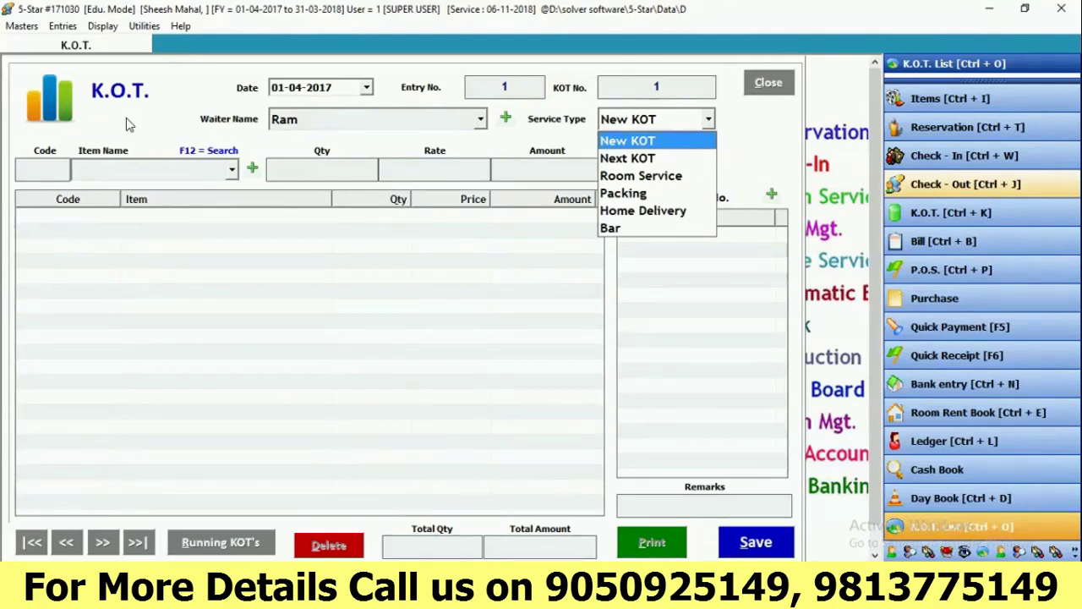
key("Return")
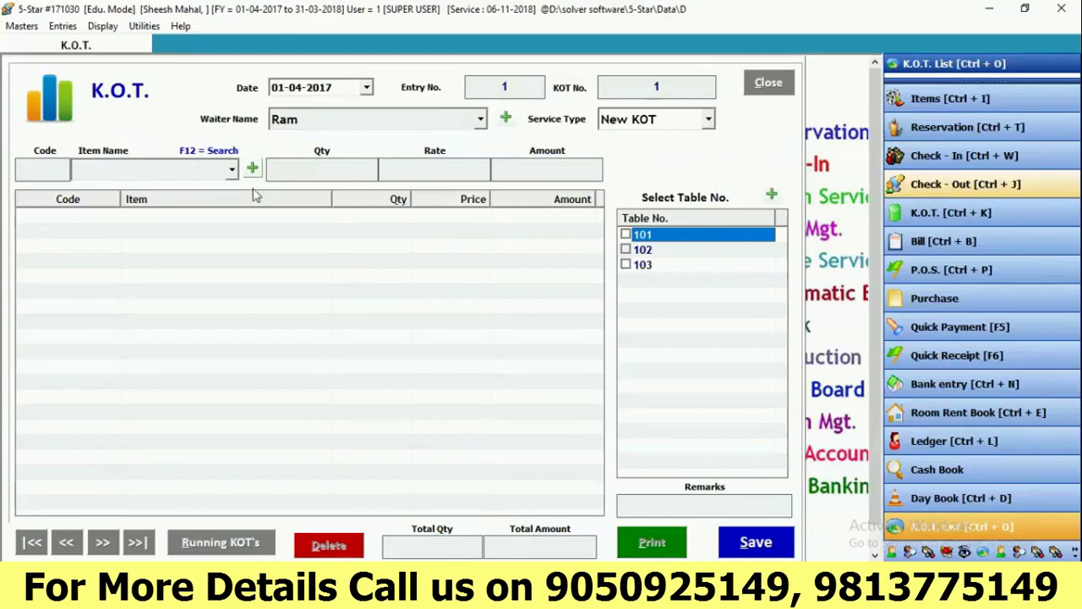
left_click(625, 235)
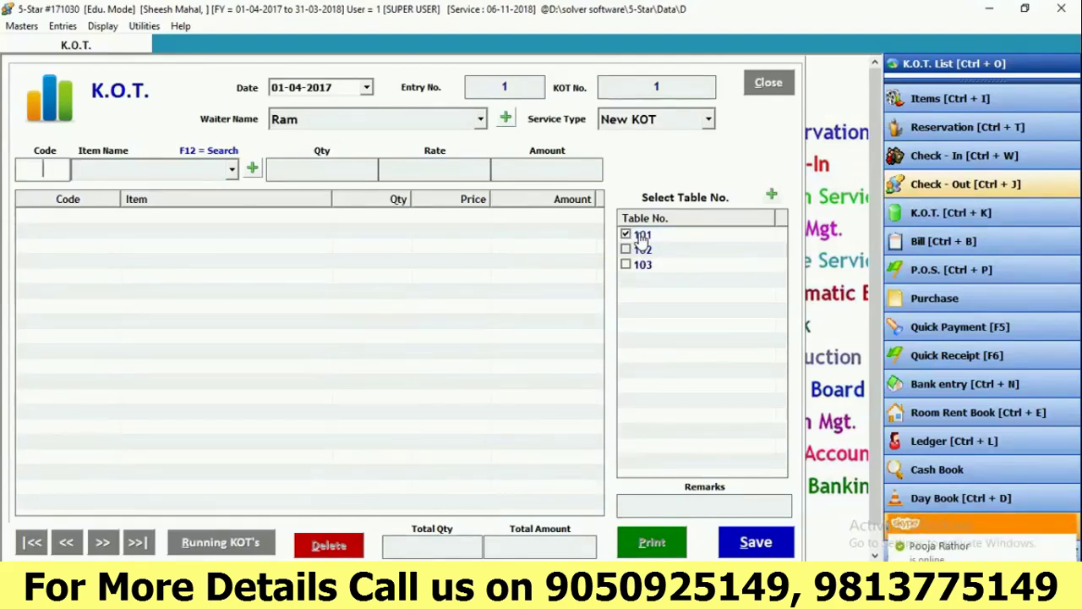
- Add Pizza to the order with a quantity of 2 at its default rate
key("Return")
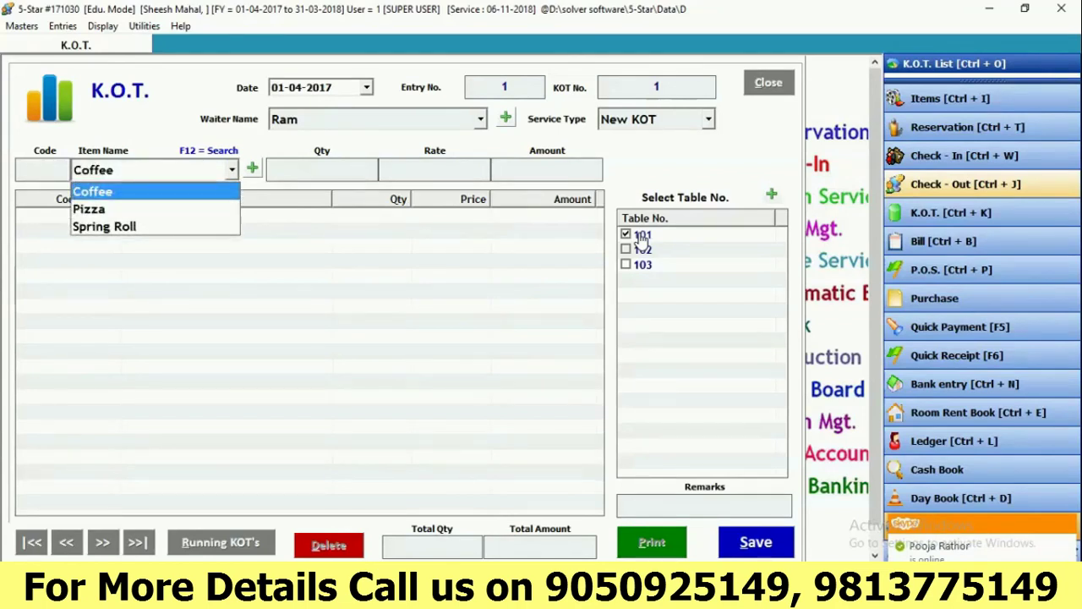
key("Down")
key("Return")
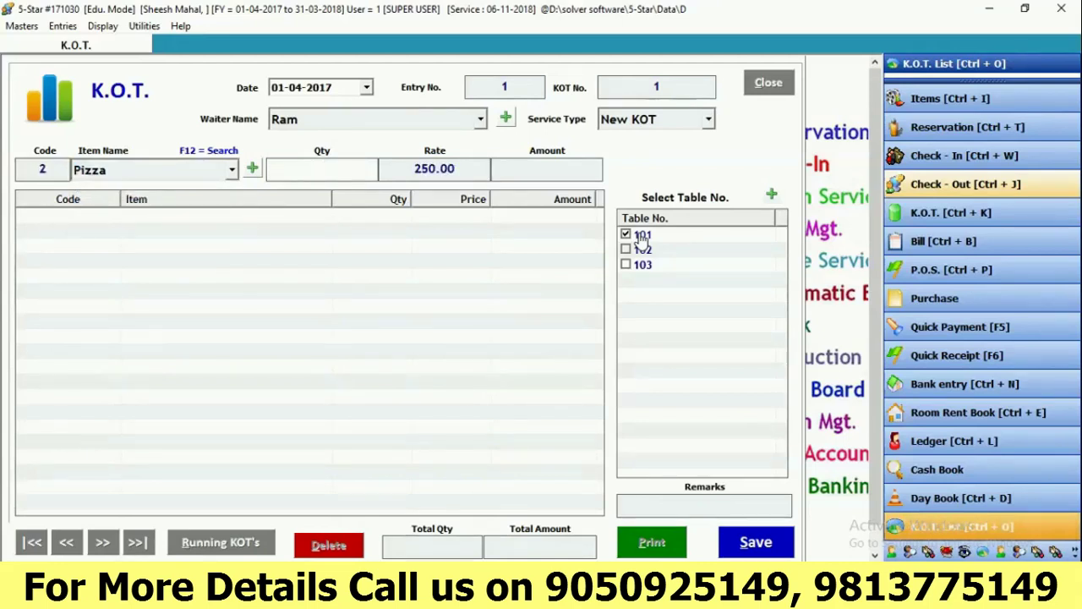
type("2")
key("Return")
key("Return")
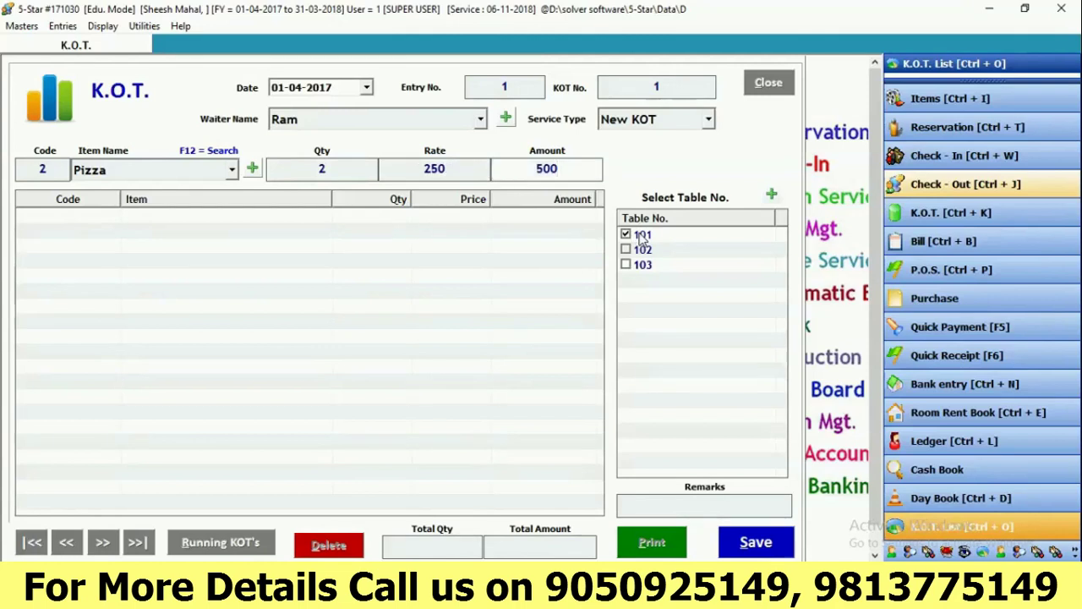
key("Return")
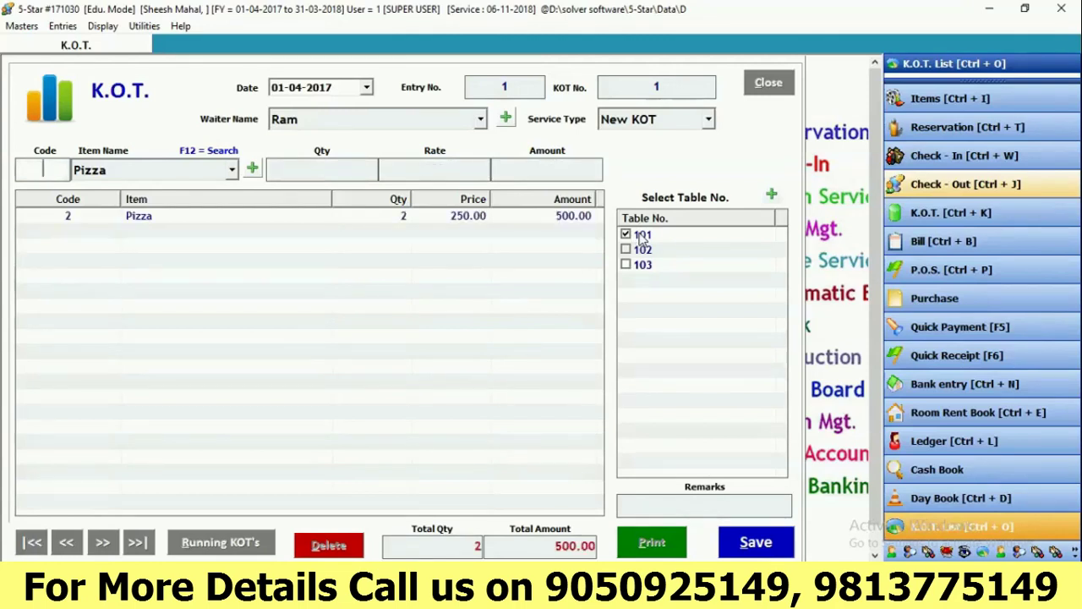
- Save the Pizza KOT for table 101
left_click(640, 237)
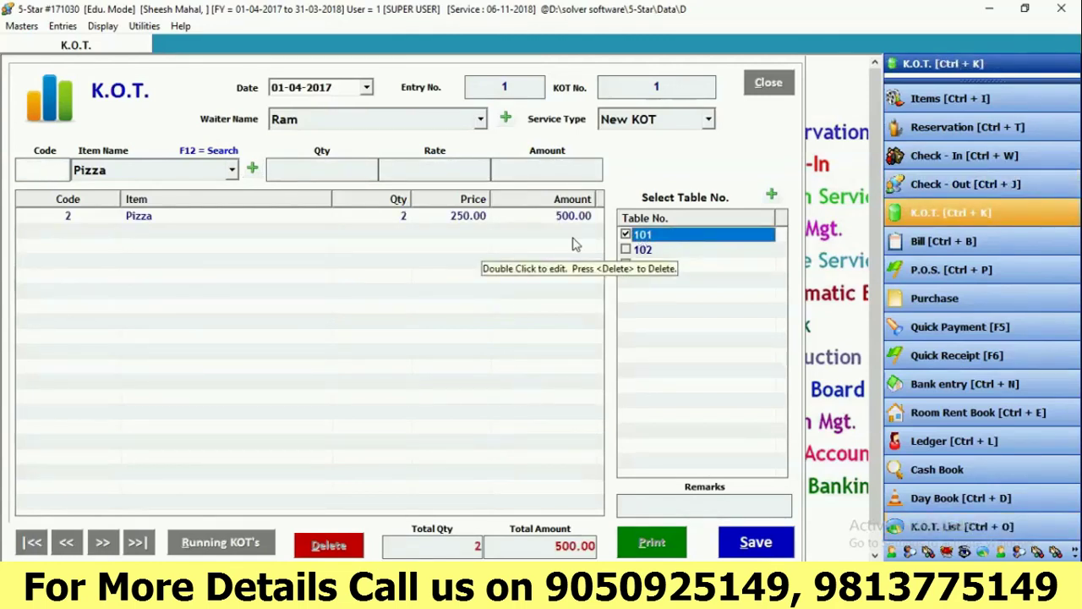
left_click(558, 216)
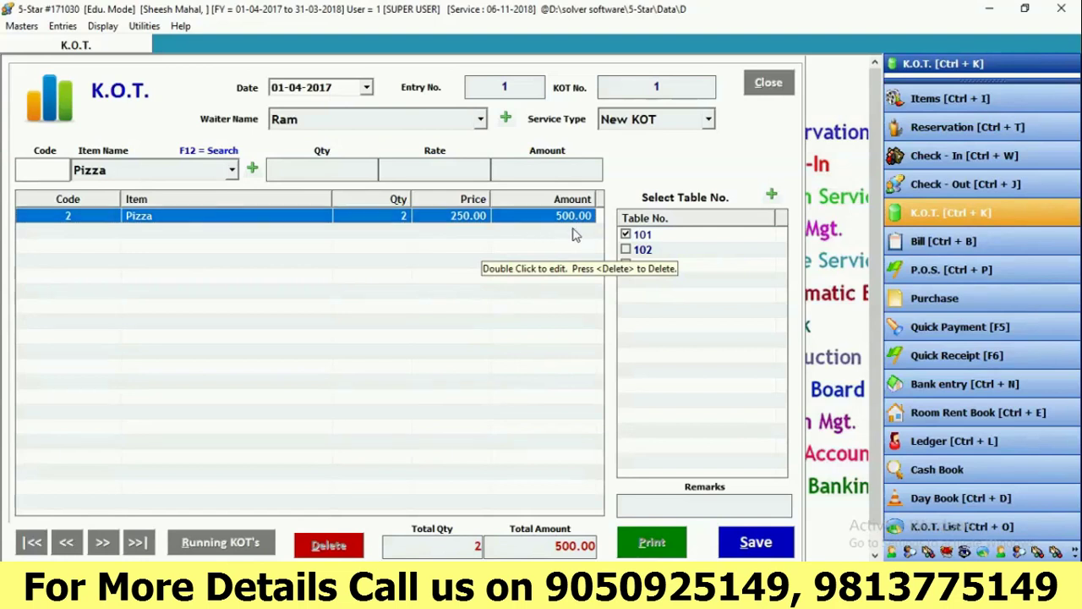
left_click(752, 543)
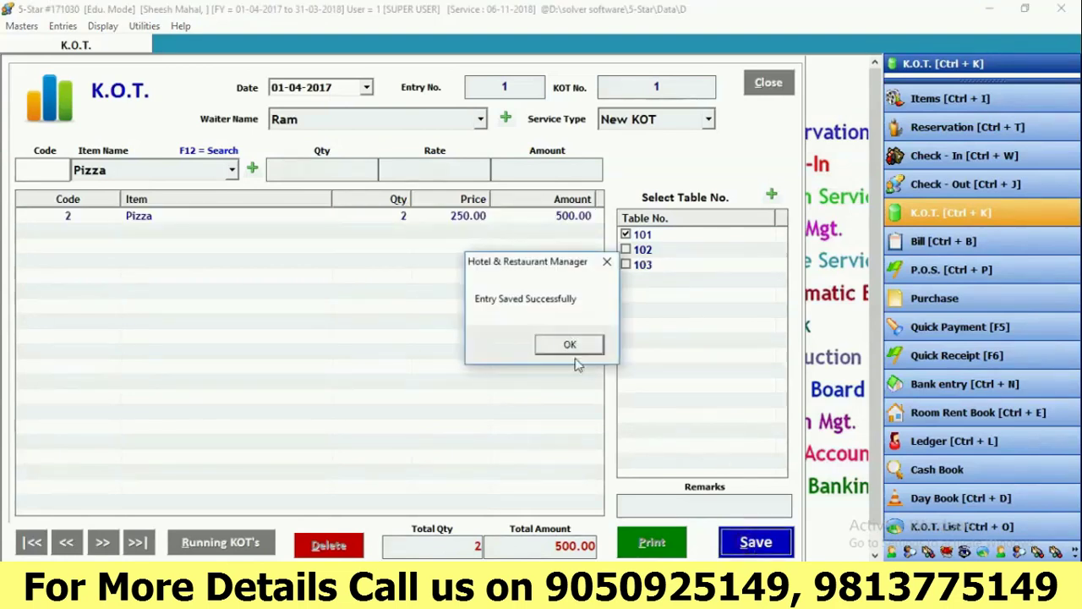
left_click(568, 343)
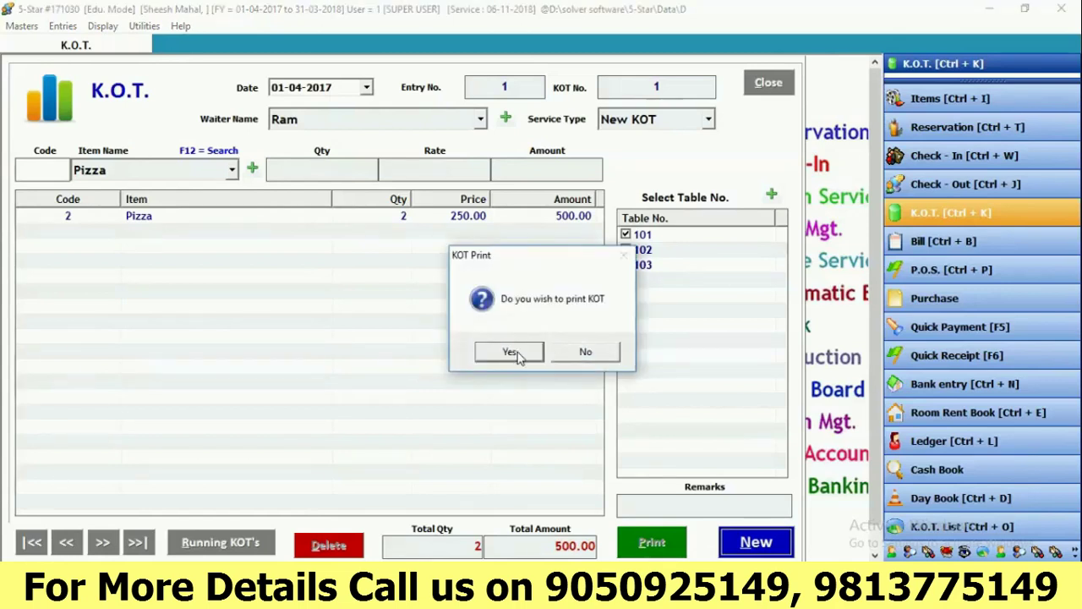
- View the print preview of the saved KOT, and close both the preview and the K.O.T. form
left_click(513, 352)
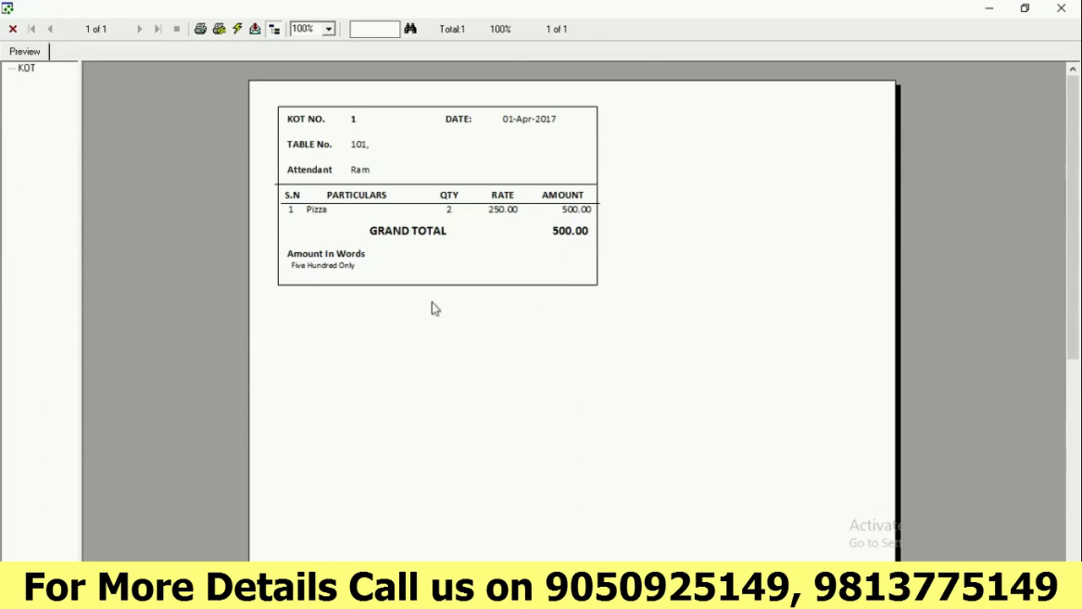
left_click(14, 29)
left_click(768, 84)
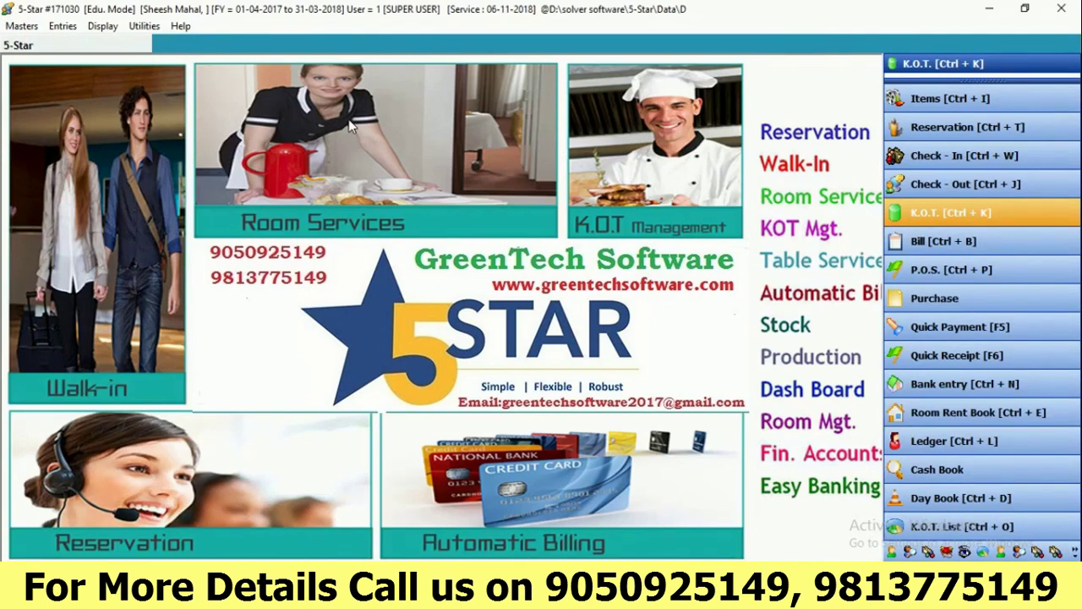
- Start another K.O.T. entry for the same waiter with service type Next KOT, linked to KOT 1 (101)
left_click(63, 26)
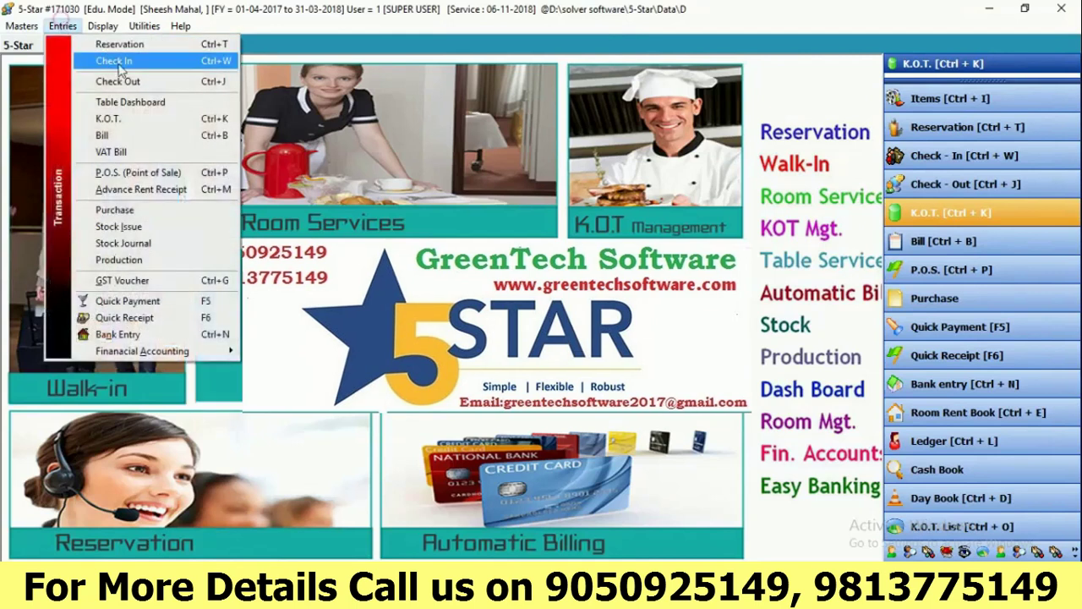
left_click(131, 129)
key("Return")
key("Return")
type("Ram")
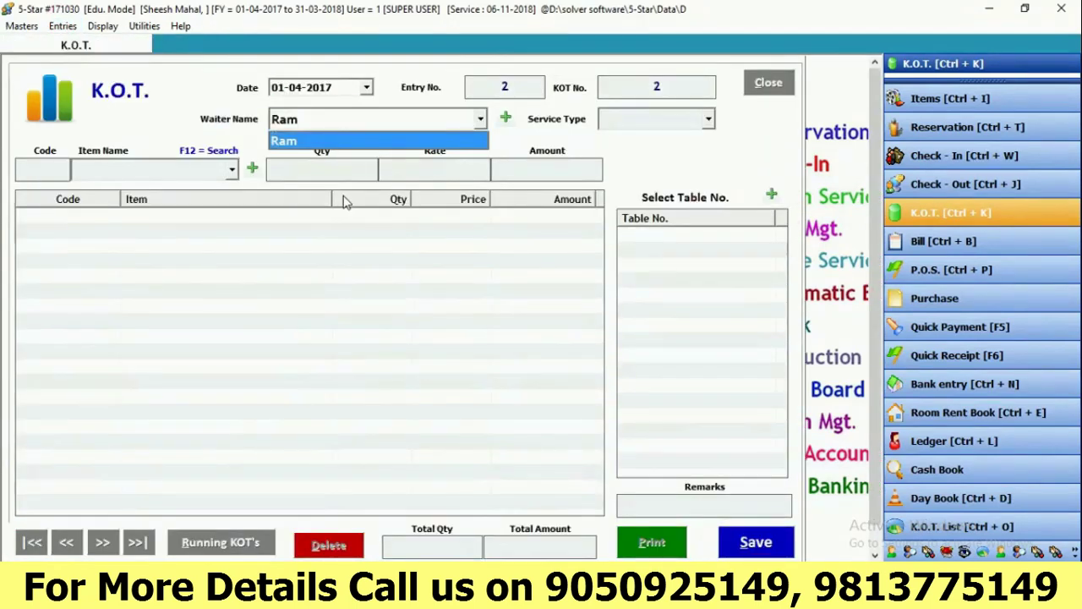
key("Return")
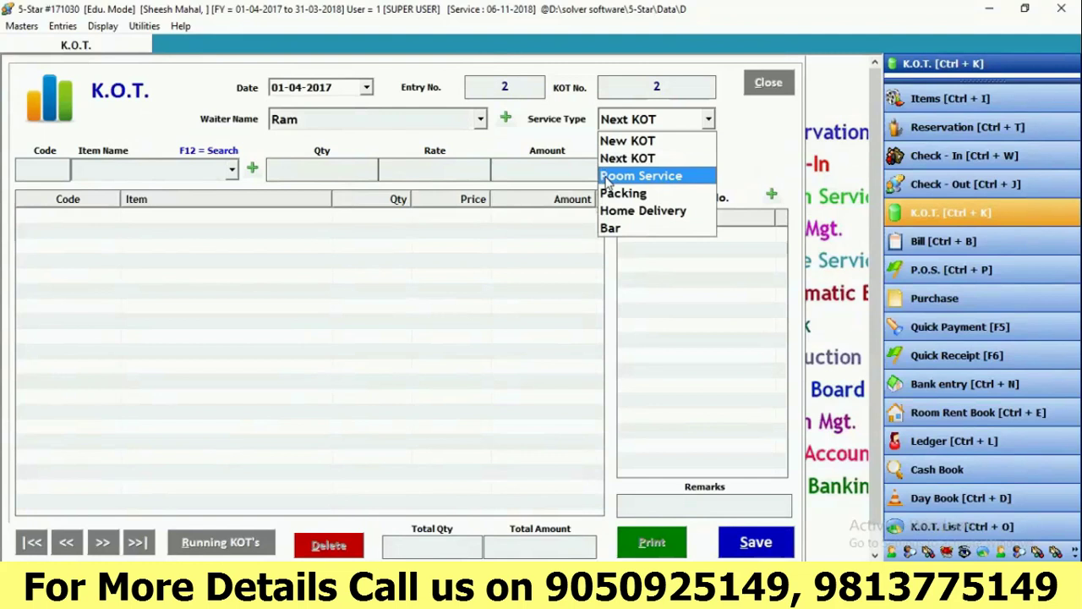
left_click(664, 163)
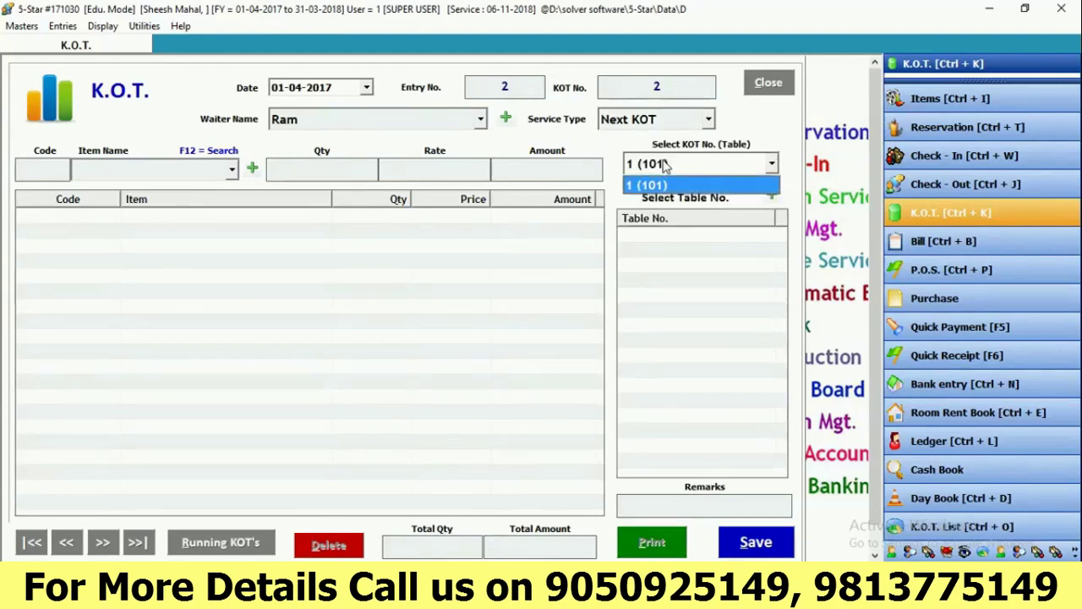
left_click(734, 187)
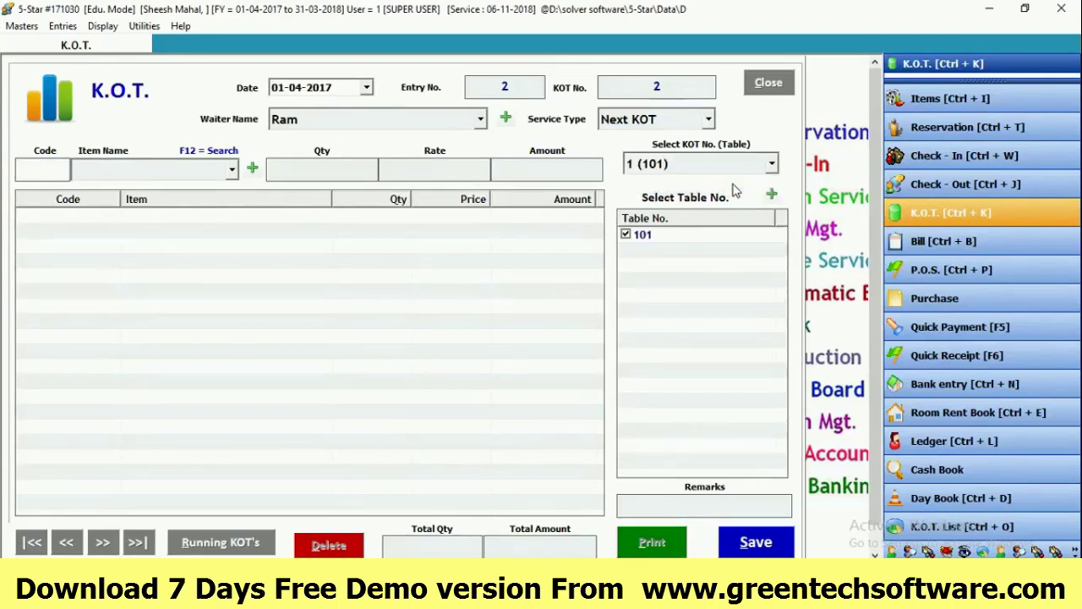
- Add Coffee to the follow-up order with a quantity of 2 at its default rate
key("Return")
key("Return")
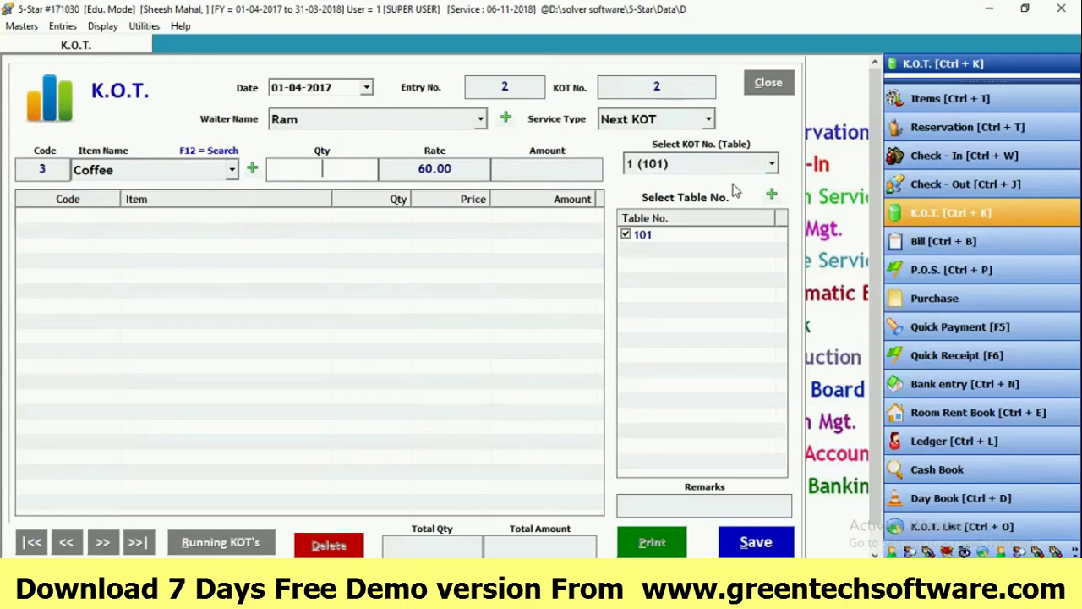
type("2")
key("Return")
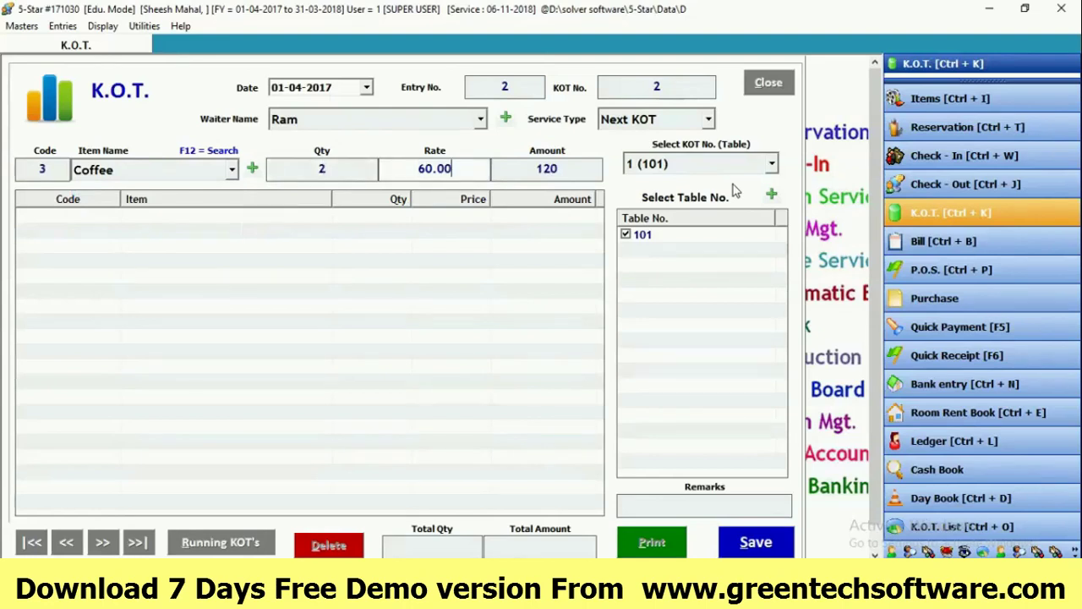
key("Return")
key("Return")
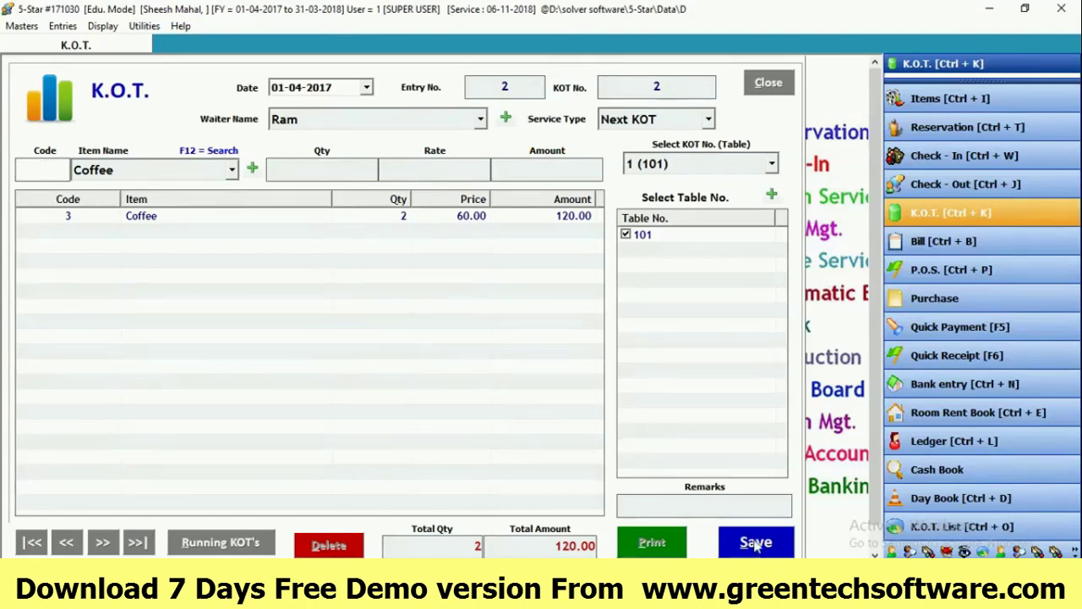
- Check the list of running KOTs, and save the Coffee KOT for table 101 and leave the form
left_click(241, 547)
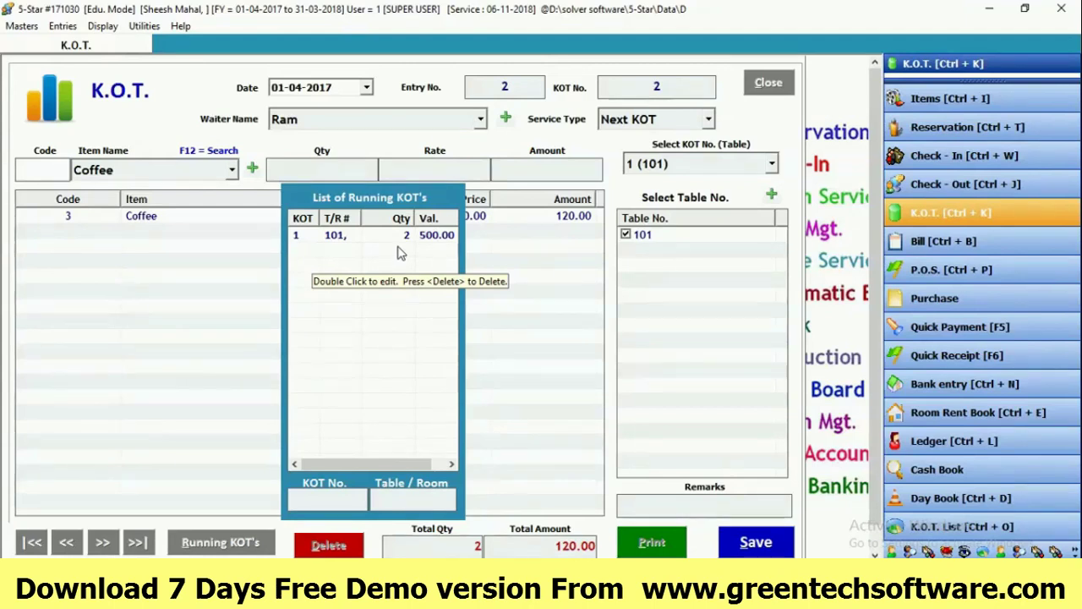
left_click(203, 548)
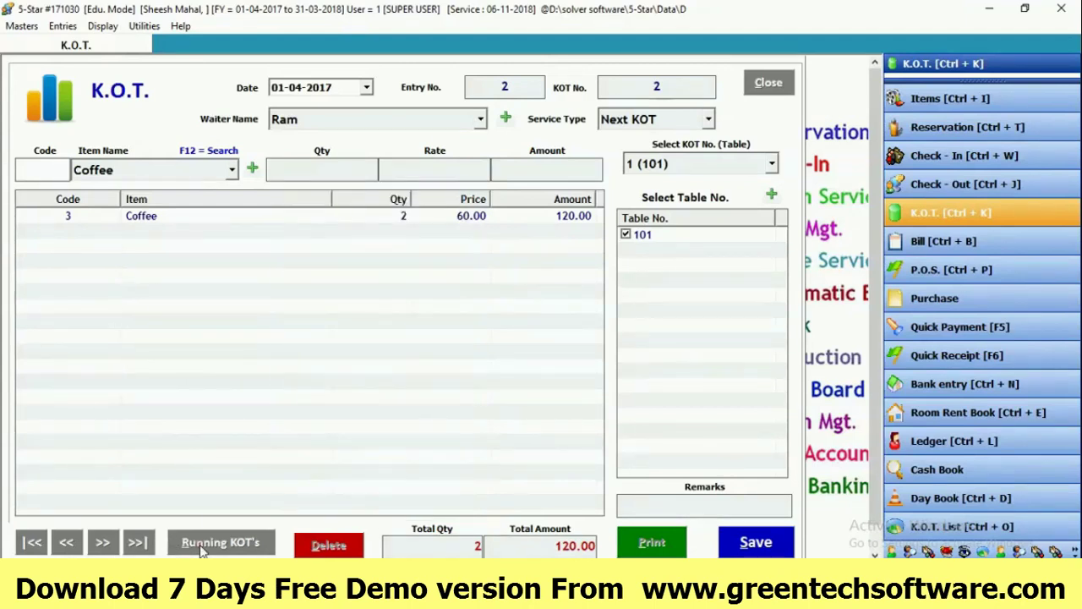
left_click(759, 543)
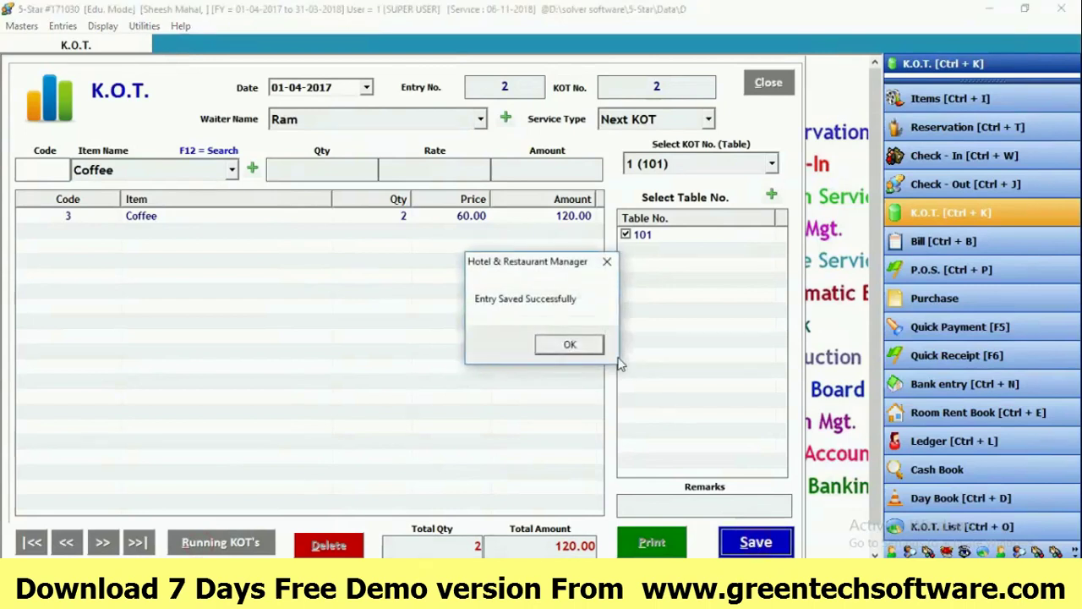
left_click(570, 345)
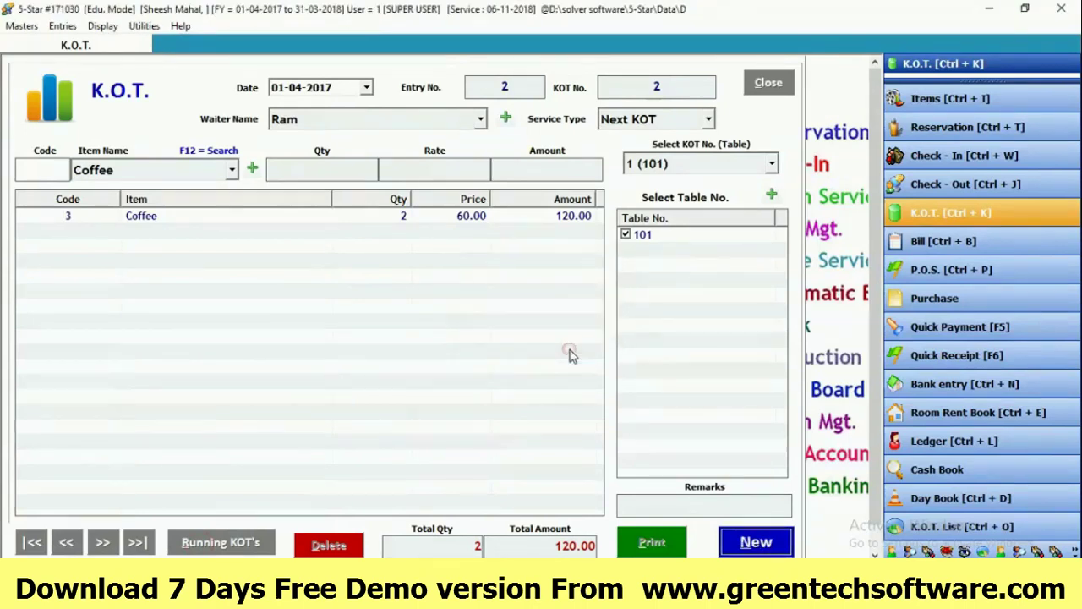
key("Escape")
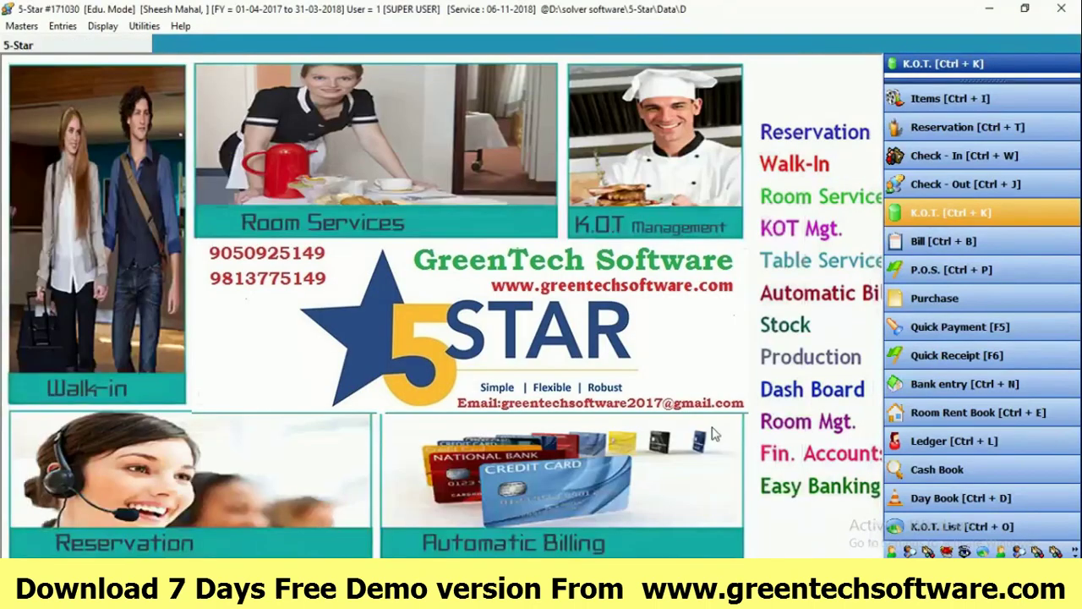
- Start a fresh K.O.T. entry with the listed waiter and the New KOT service type
left_click(947, 219)
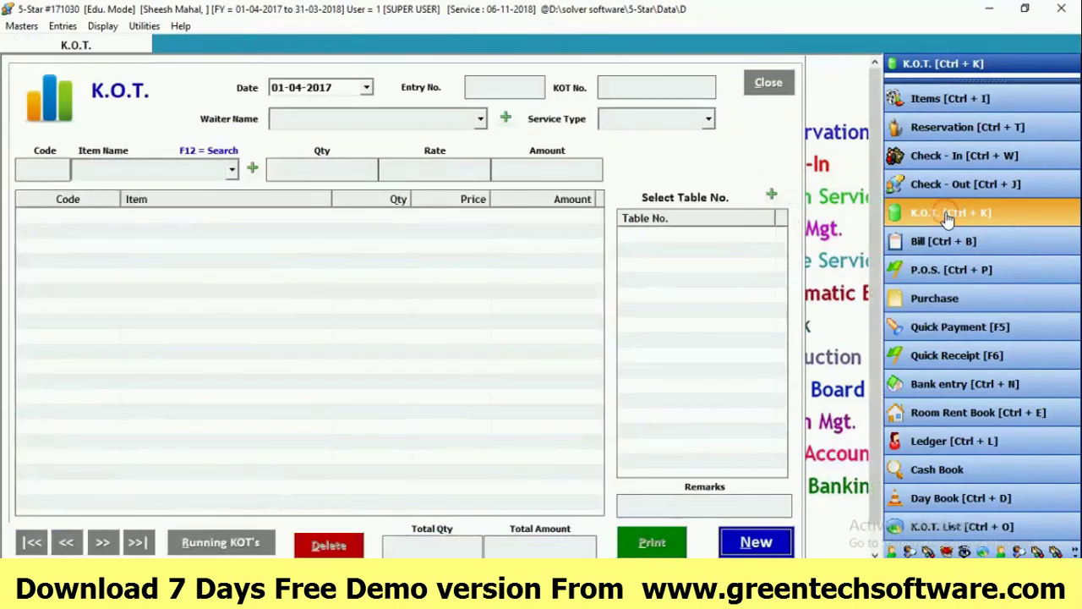
key("alt+n")
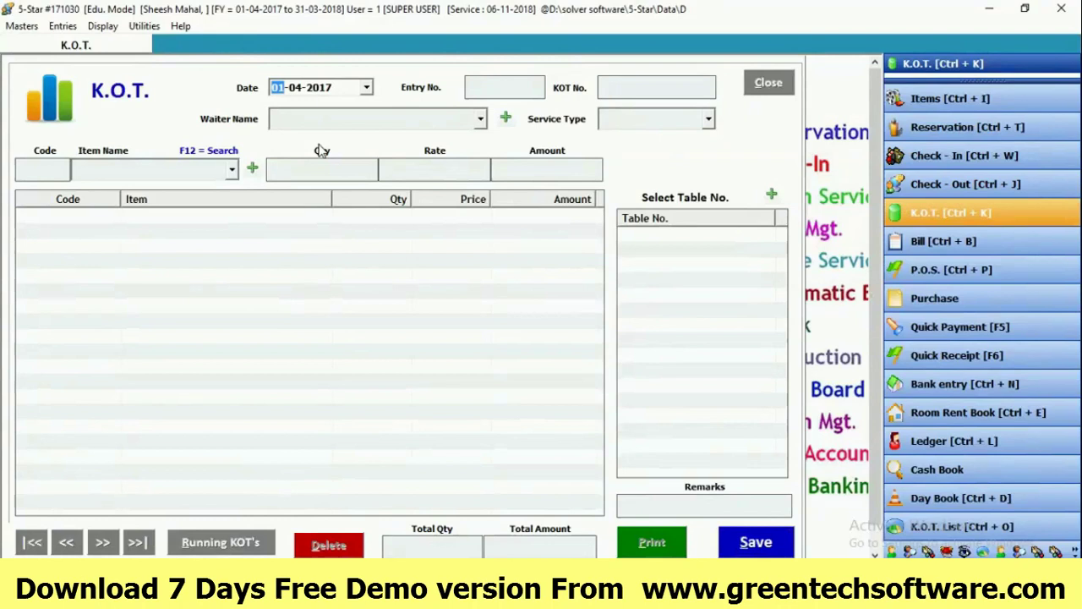
key("Return")
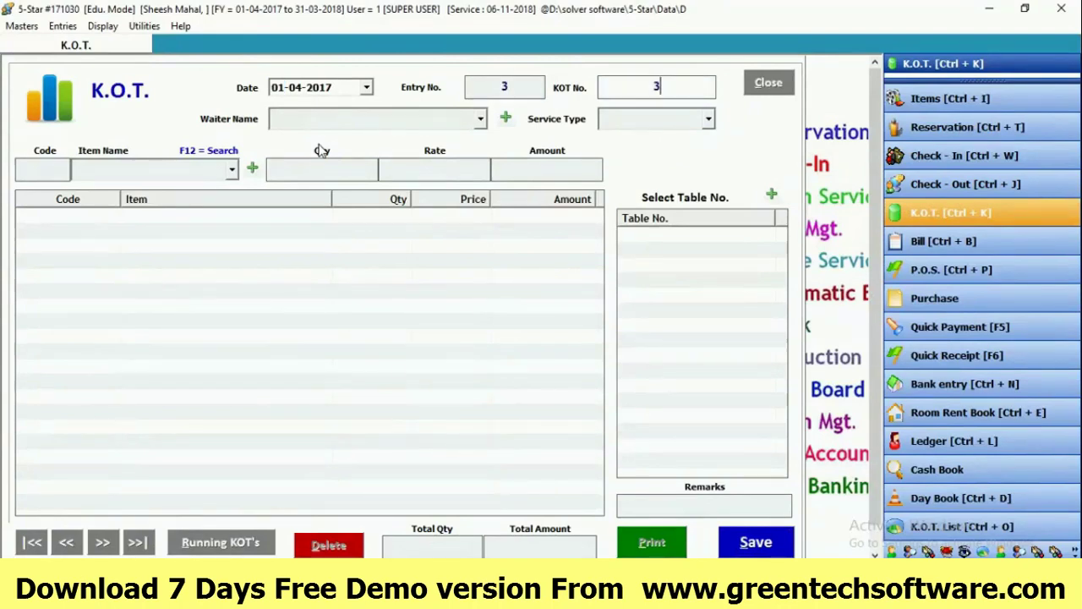
key("Return")
key("Return")
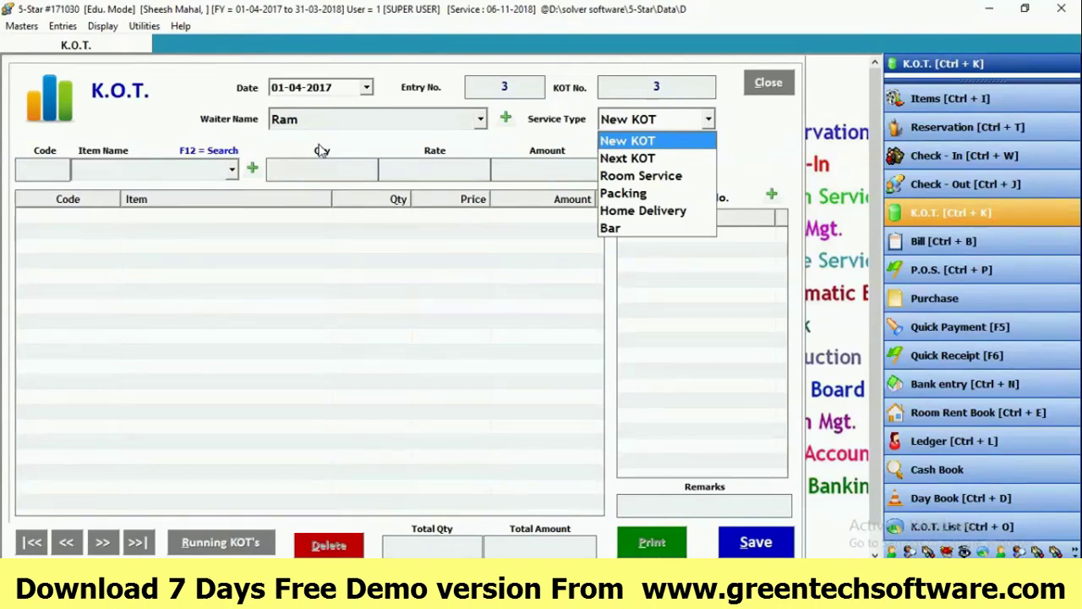
key("Return")
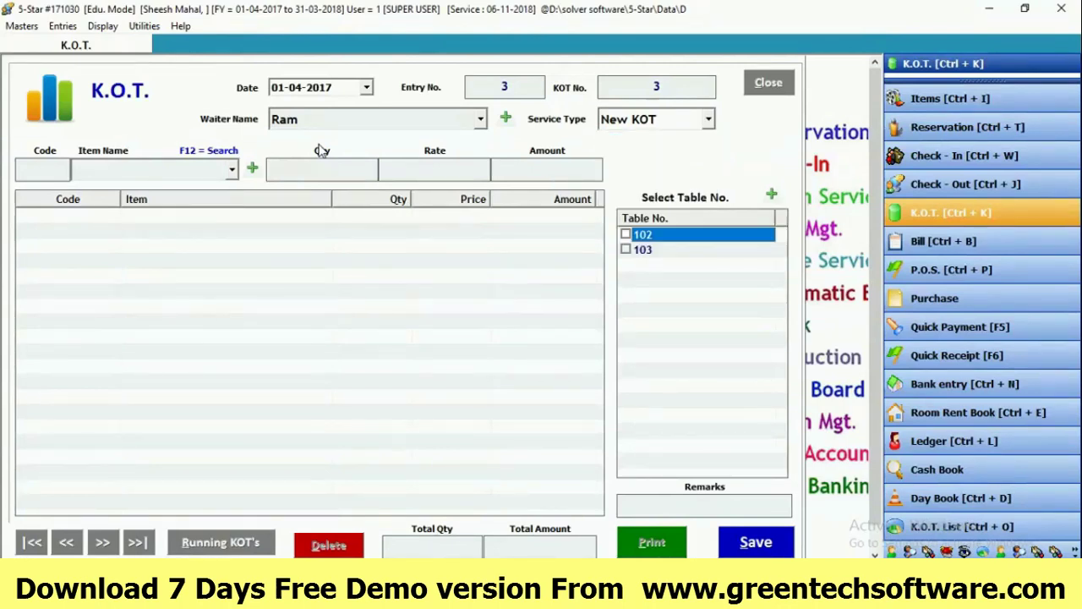
- Assign the new KOT to table 102
left_click(645, 251)
left_click(659, 240)
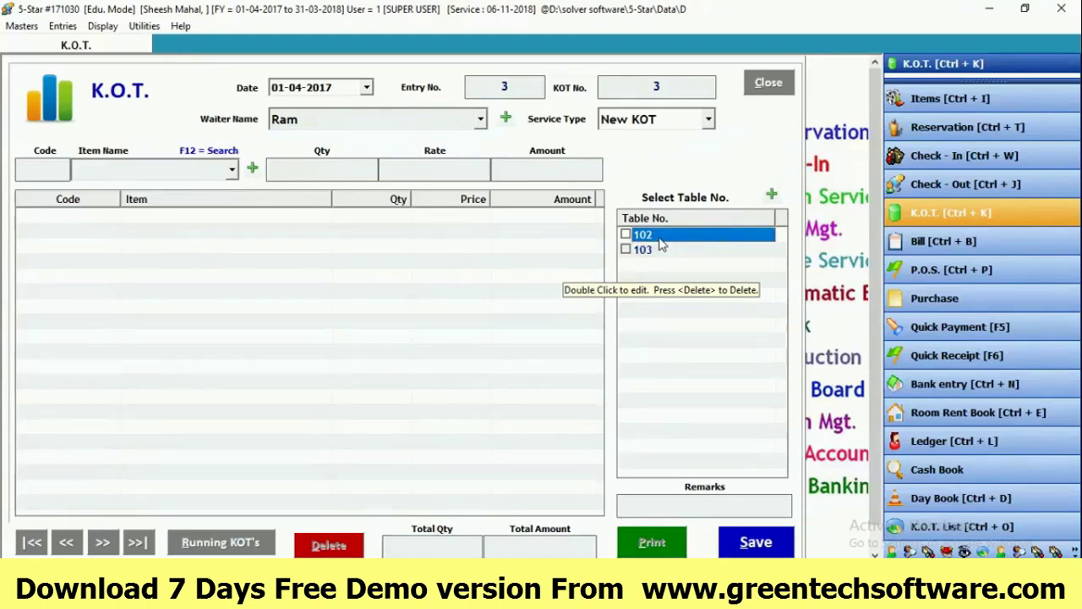
left_click(634, 248)
left_click(630, 237)
left_click(626, 235)
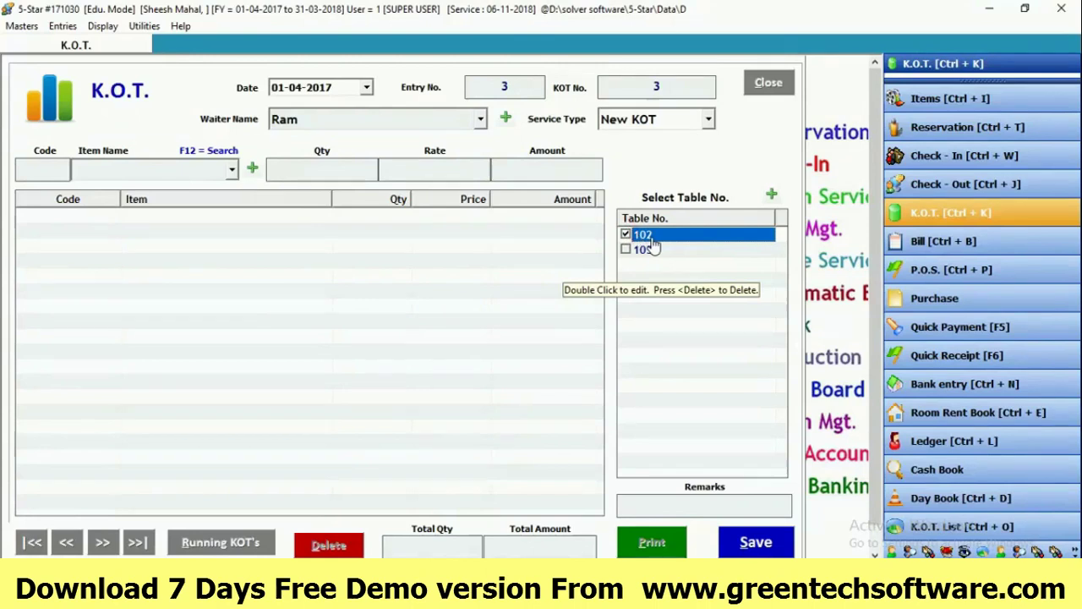
- Add Spring Roll to the table 102 order with a quantity of 1 at its default rate
key("Tab")
type("c")
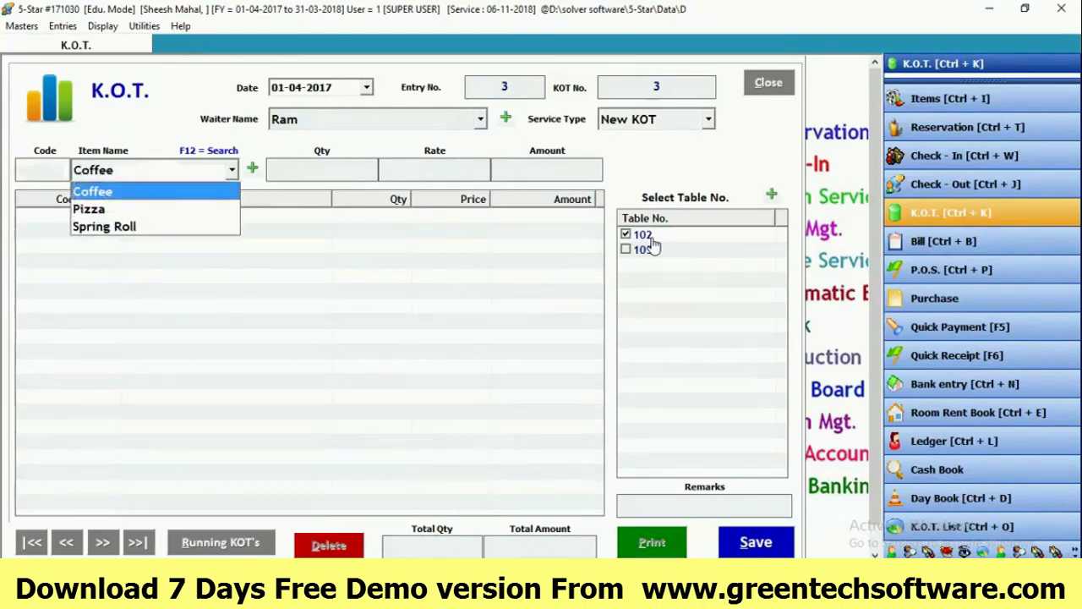
key("Down")
key("Down")
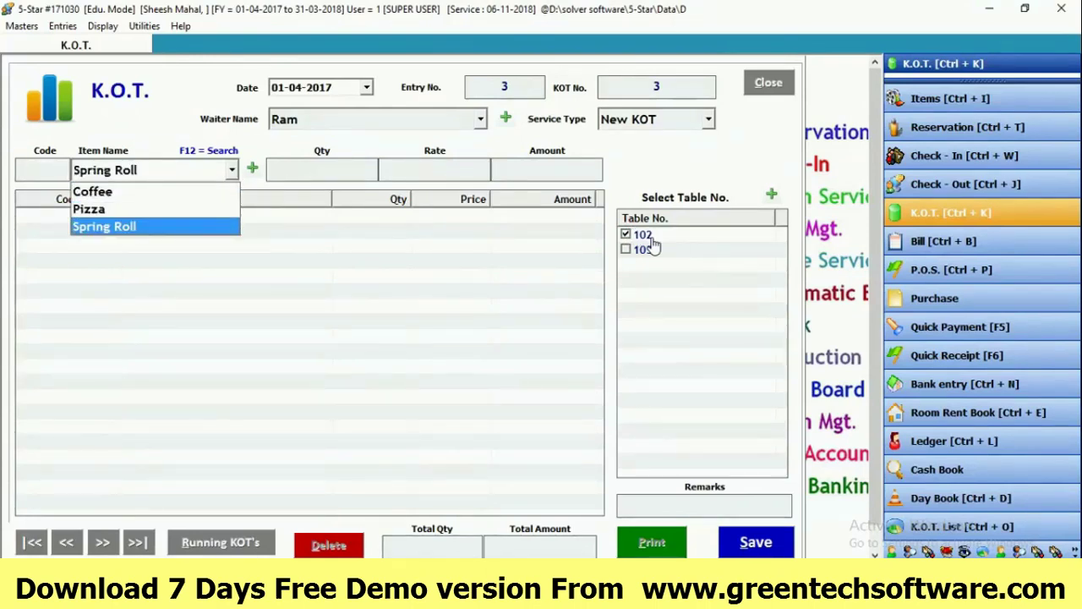
key("Return")
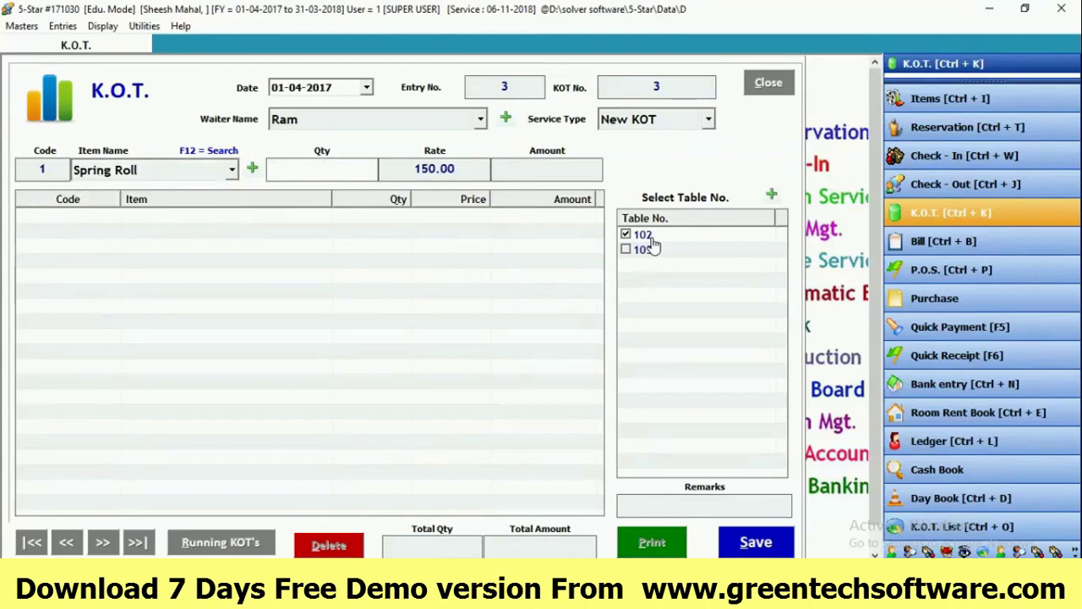
type("1")
key("Return")
key("Return")
key("Return")
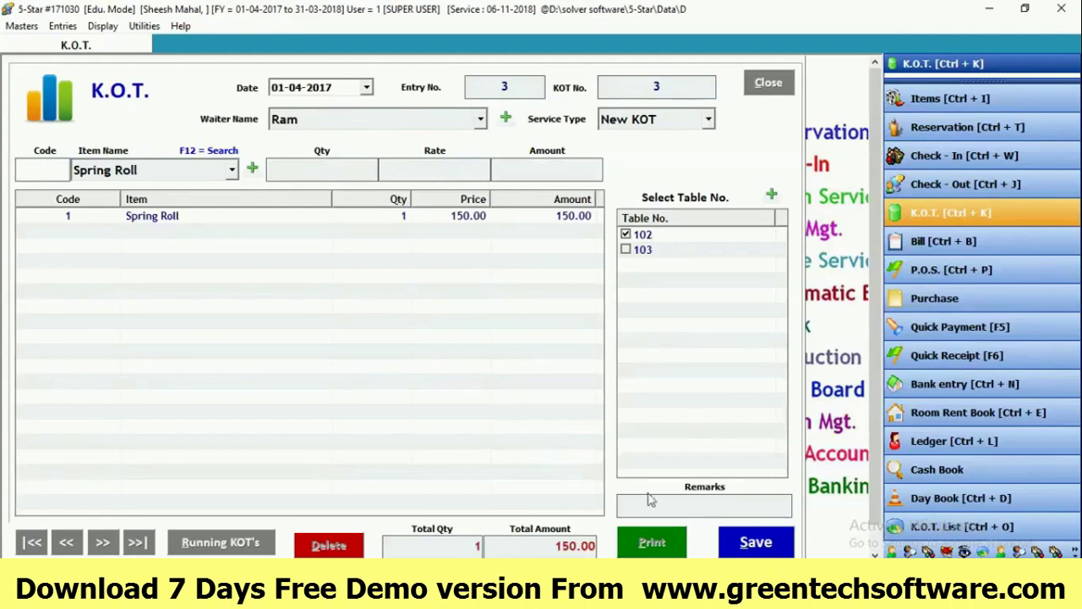
- Save the Spring Roll KOT for table 102 and decline printing it
left_click(747, 546)
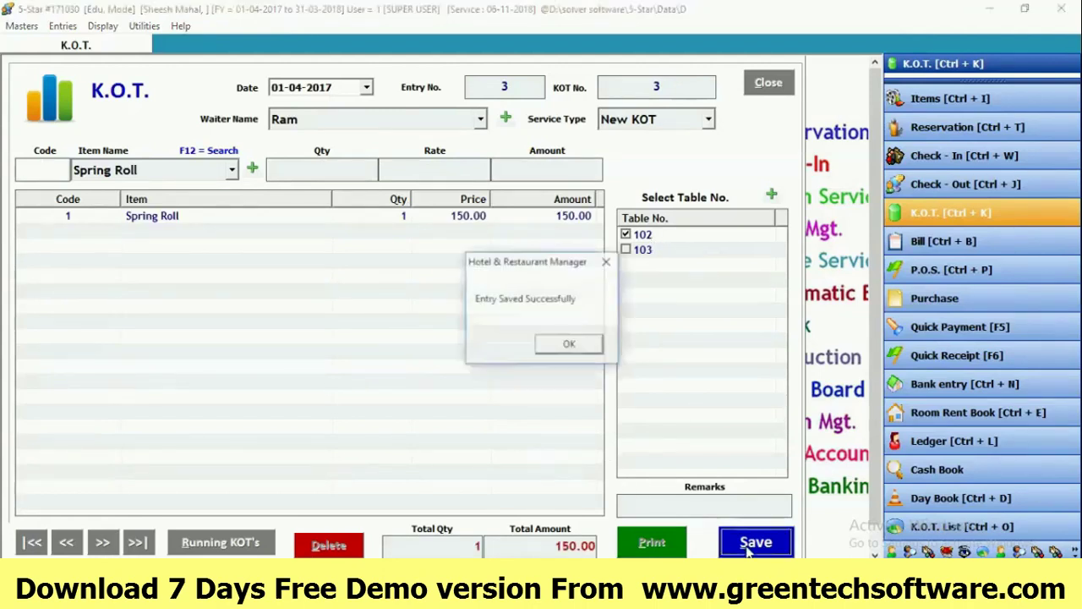
left_click(576, 345)
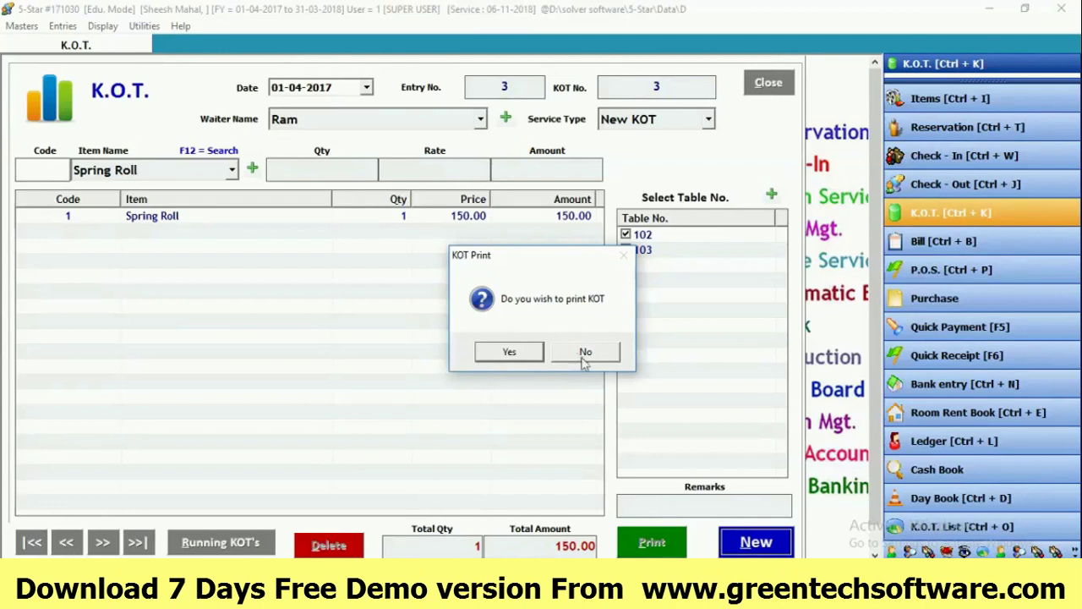
left_click(583, 354)
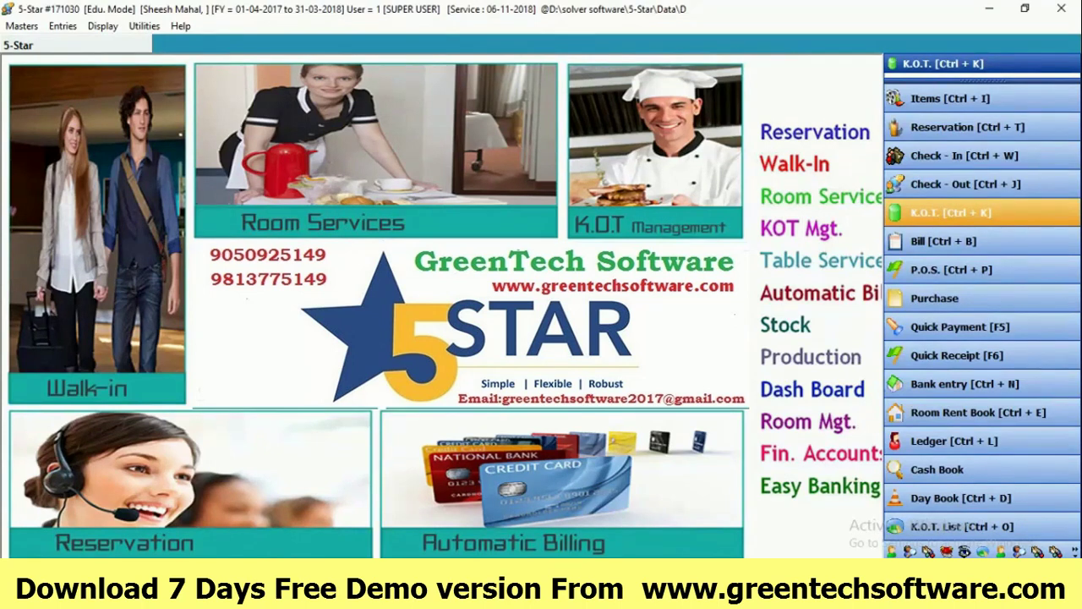
- Display the K.O.T. List for 01-04-2017 with both uncleared and cleared KOTs included
left_click(105, 27)
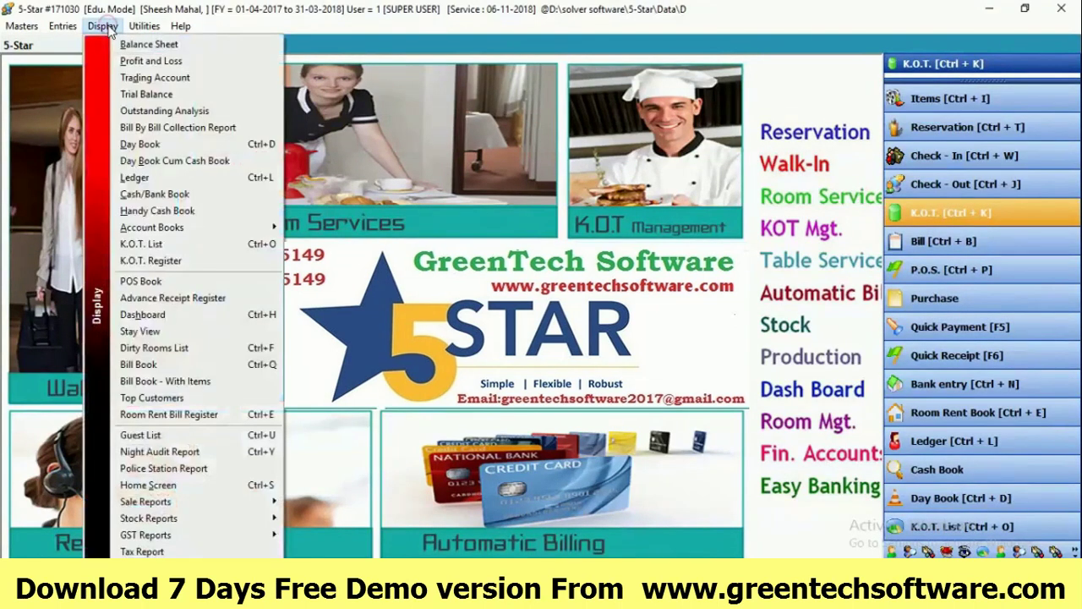
left_click(193, 246)
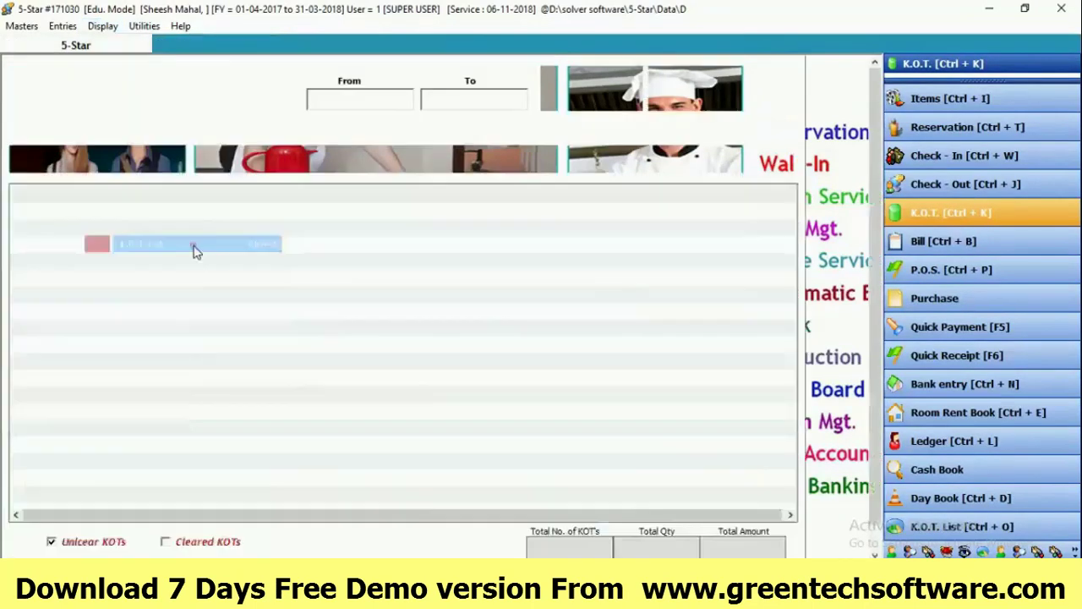
key("Return")
key("Return")
key("Return")
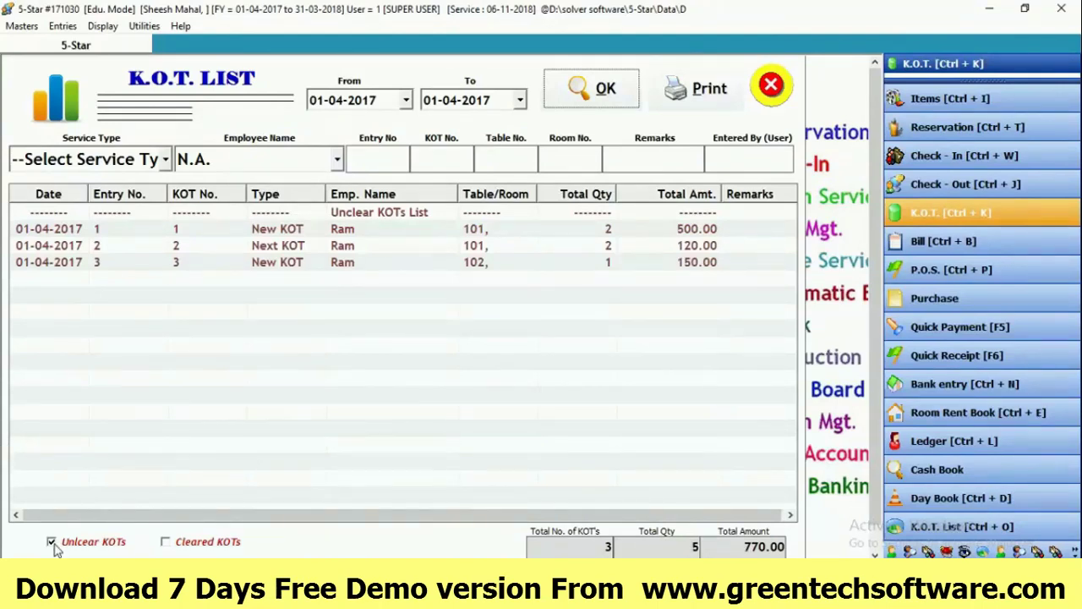
left_click(166, 544)
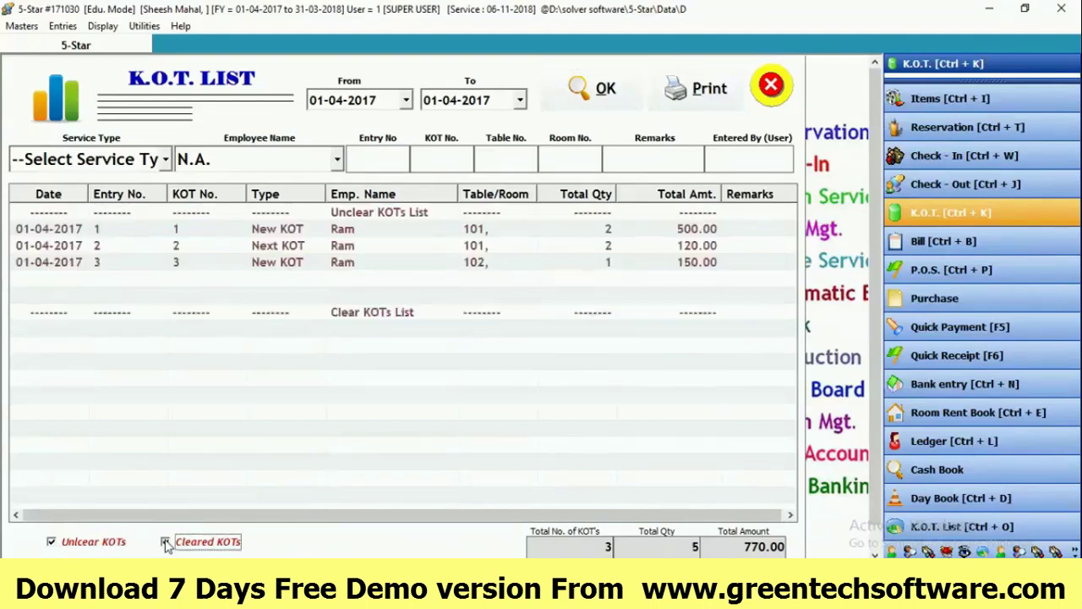
left_click(600, 104)
- Look through the K.O.T. List's service type filter options and choose the listed waiter as the employee filter
left_click(166, 161)
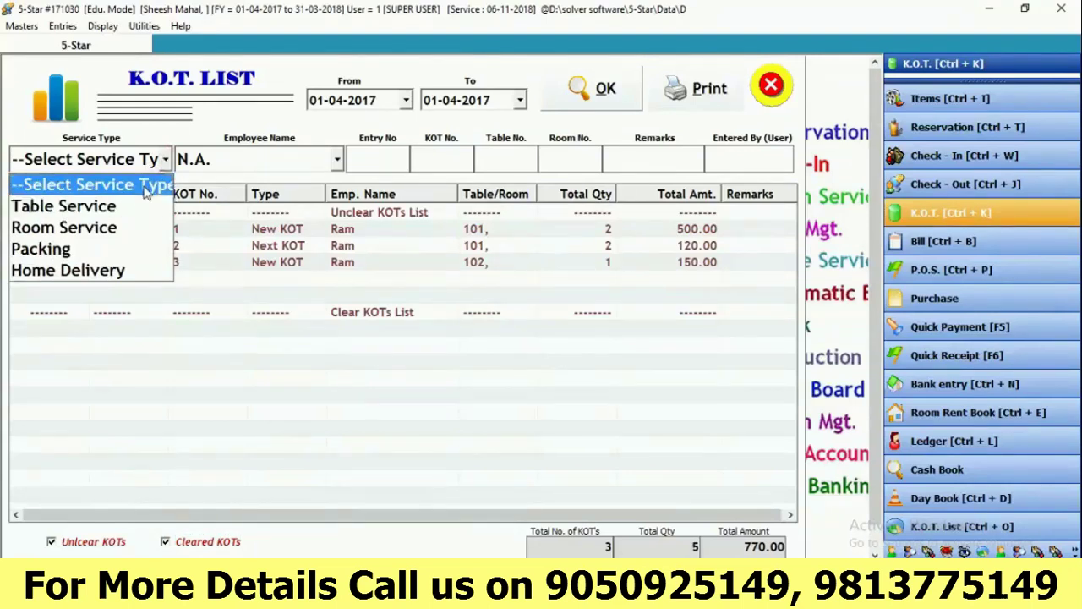
left_click(164, 164)
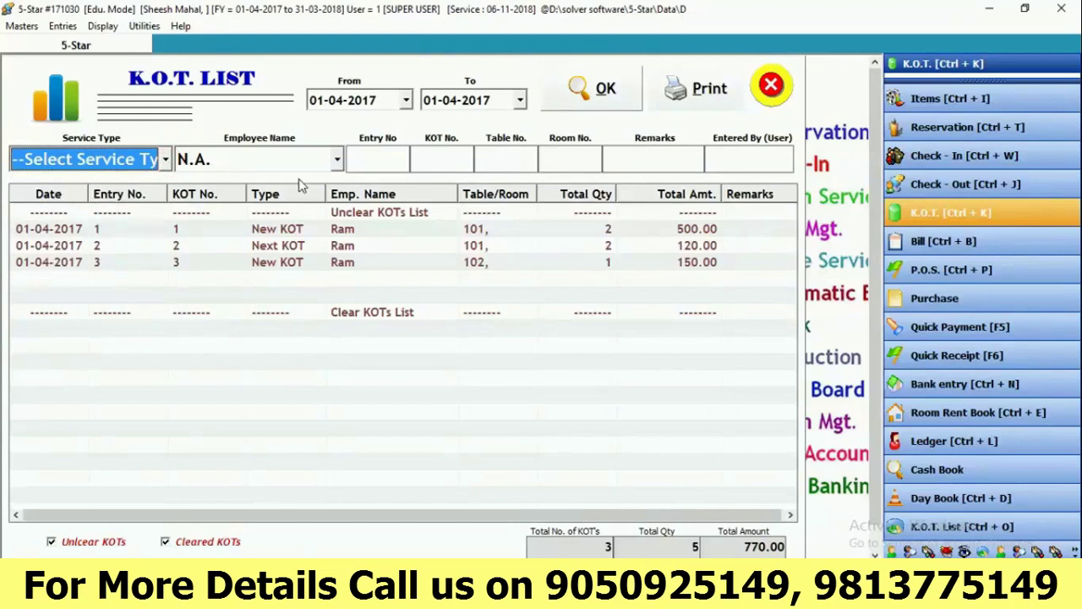
left_click(337, 162)
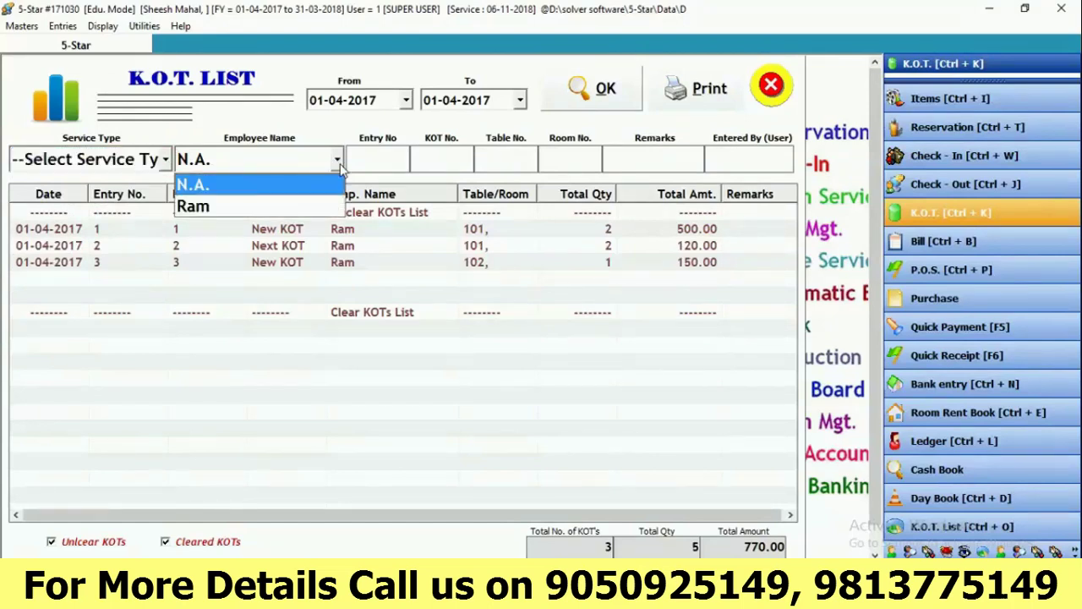
left_click(261, 211)
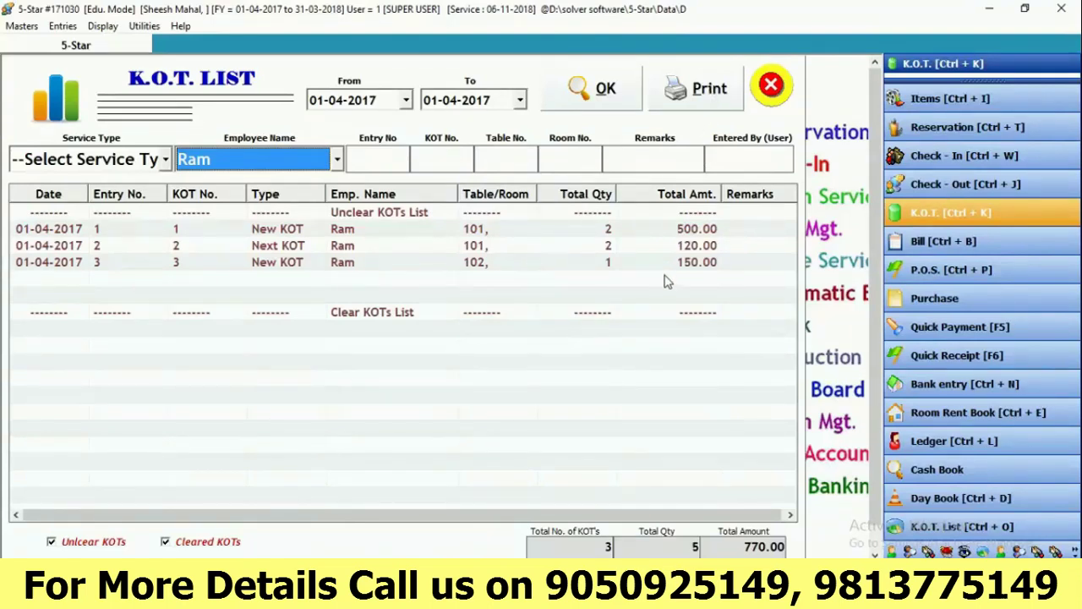
- Leave the K.O.T. List and check the K.O.T. Register report
left_click(770, 86)
left_click(103, 25)
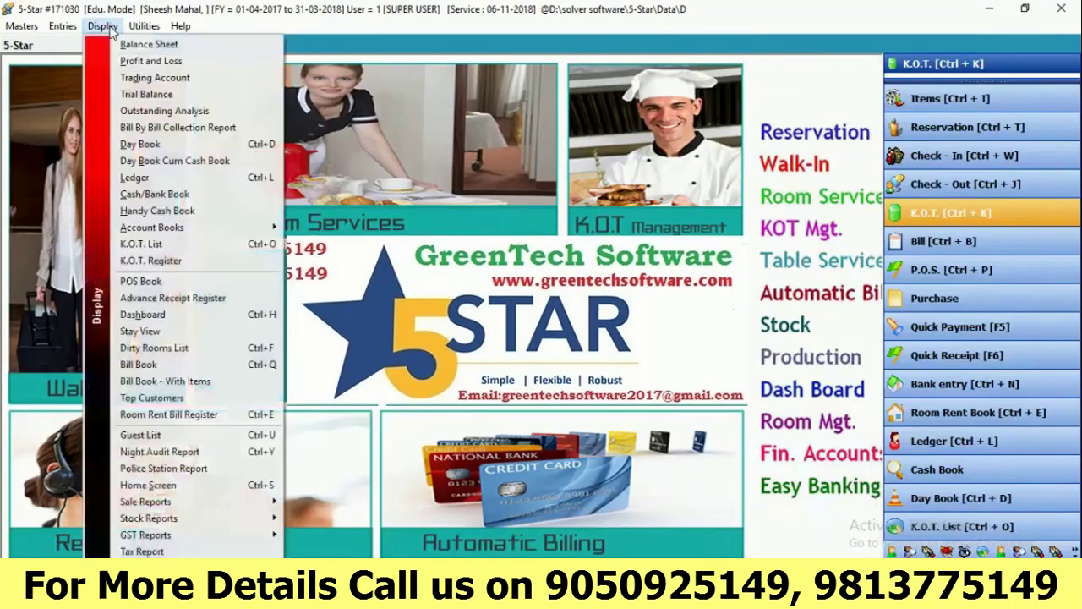
left_click(187, 262)
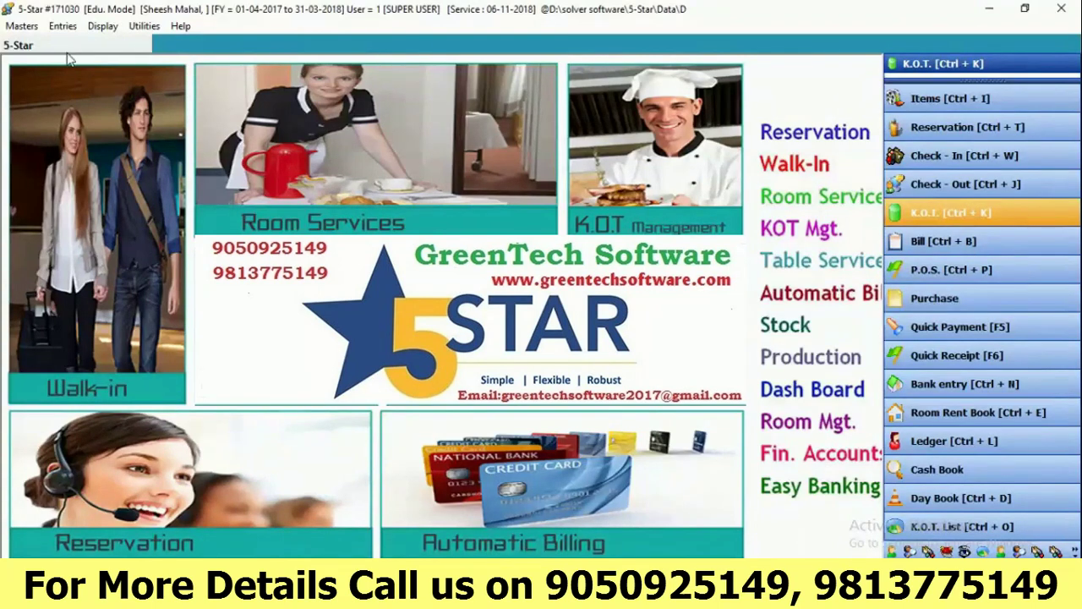
- Start a new bill from the list of bills with the Table Service type
left_click(62, 26)
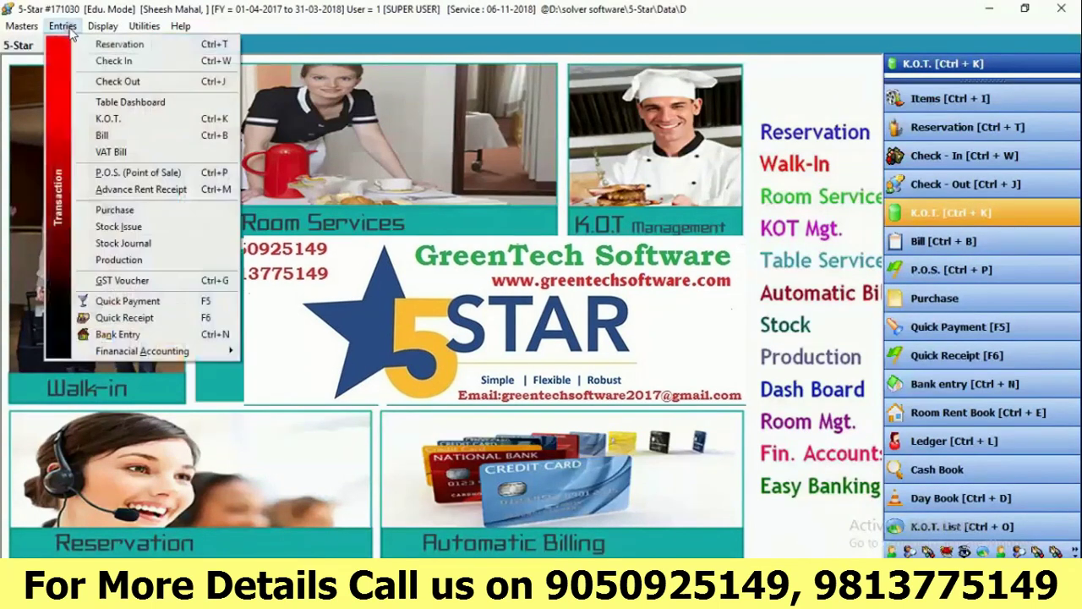
left_click(115, 137)
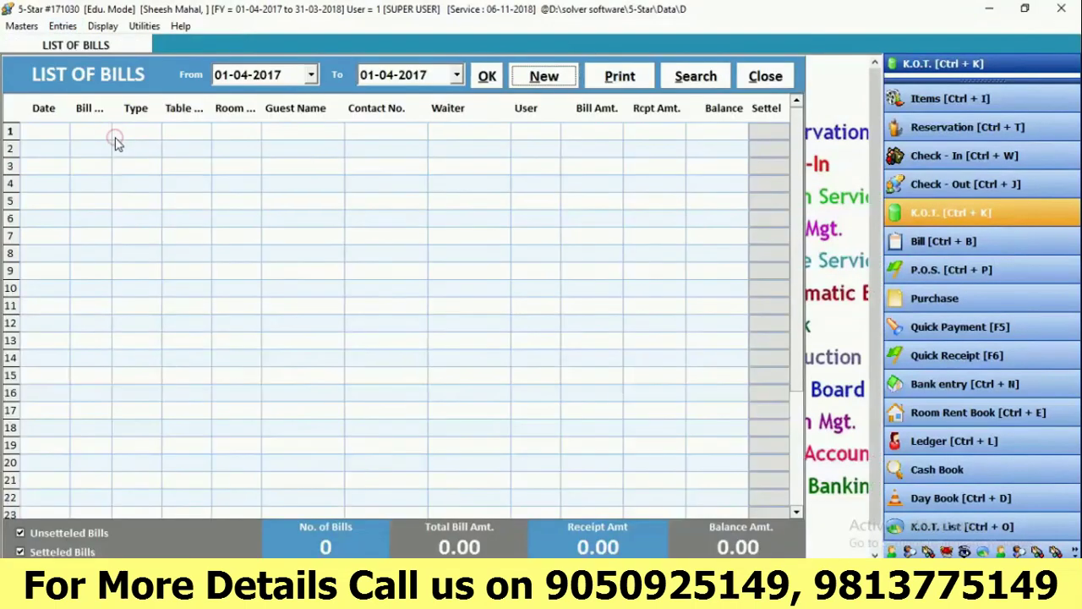
left_click(545, 76)
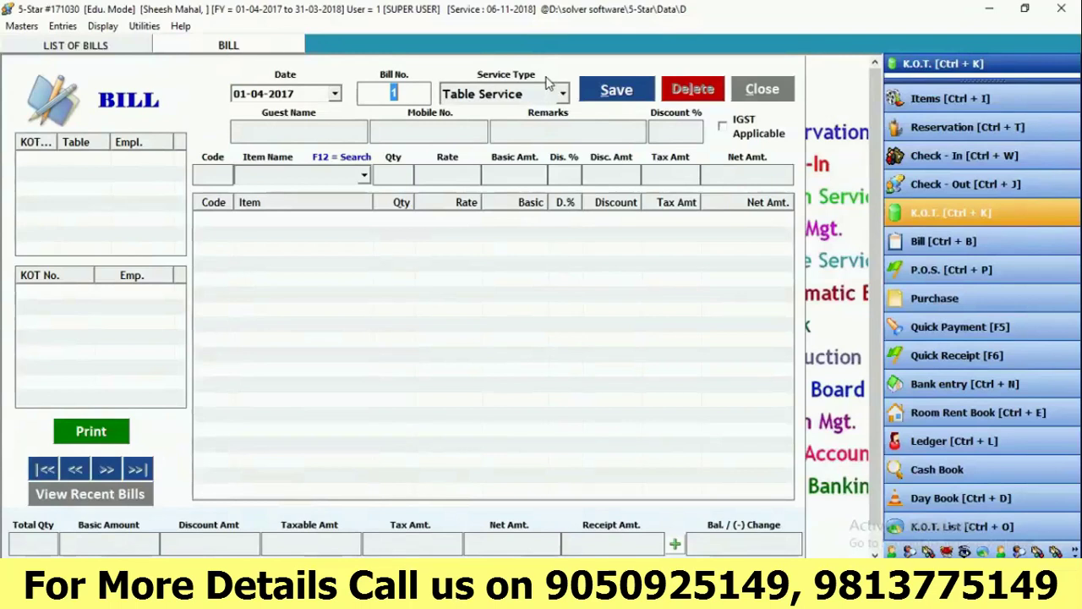
left_click(547, 84)
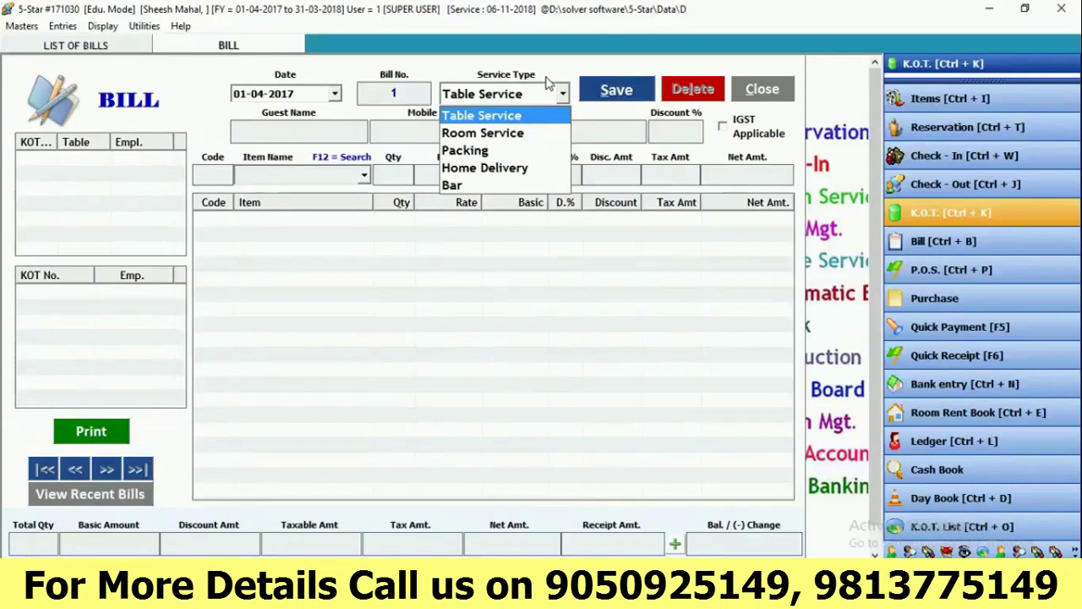
left_click(547, 83)
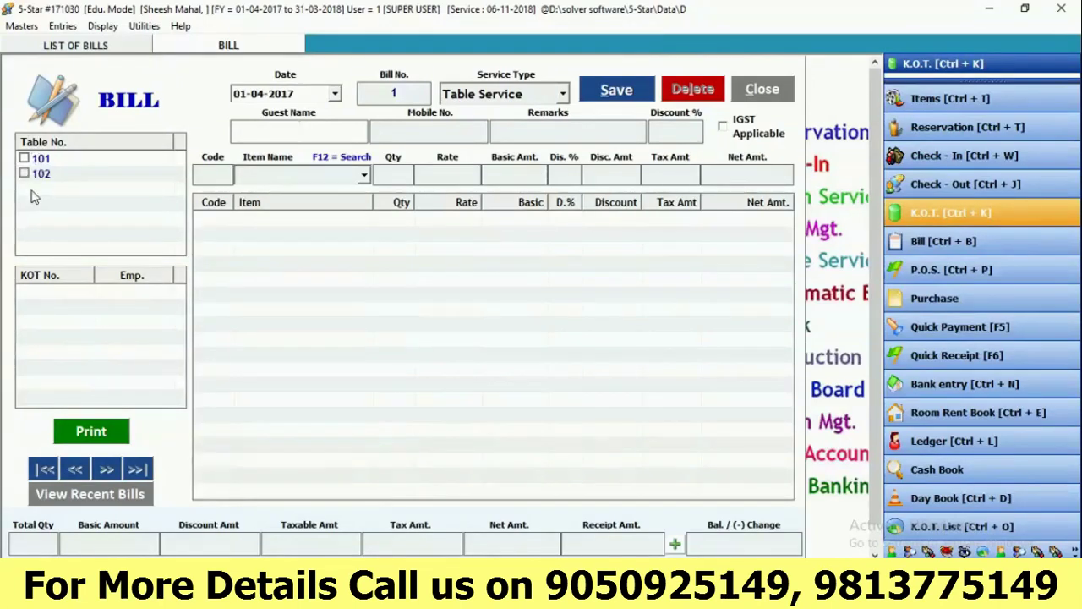
- Bring table 101's KOTs into the bill and review its Pizza and Coffee lines and the linked KOTs
left_click(25, 159)
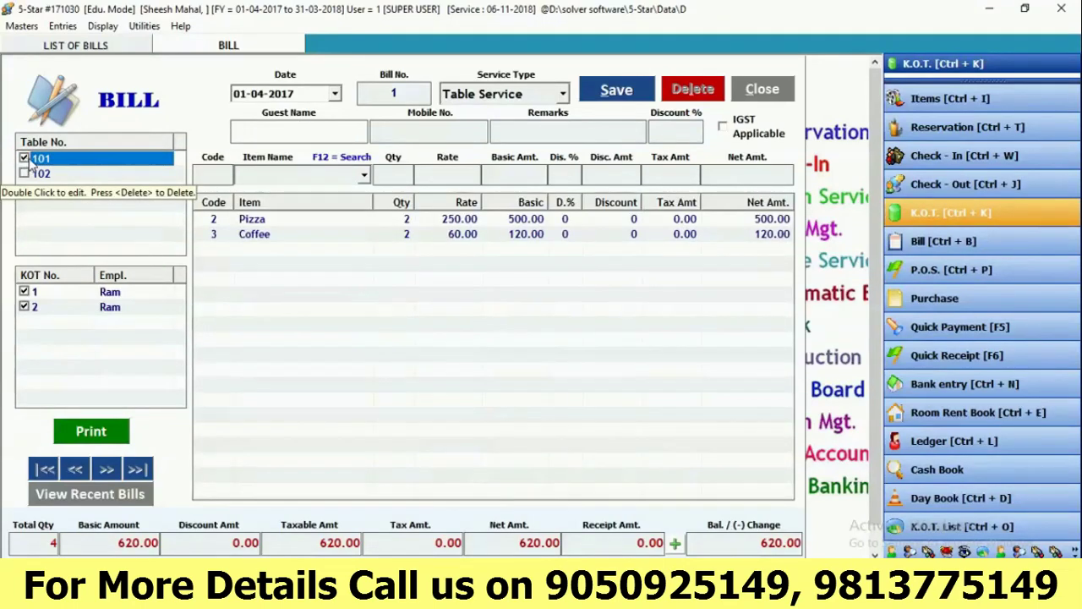
left_click(257, 239)
left_click(260, 242)
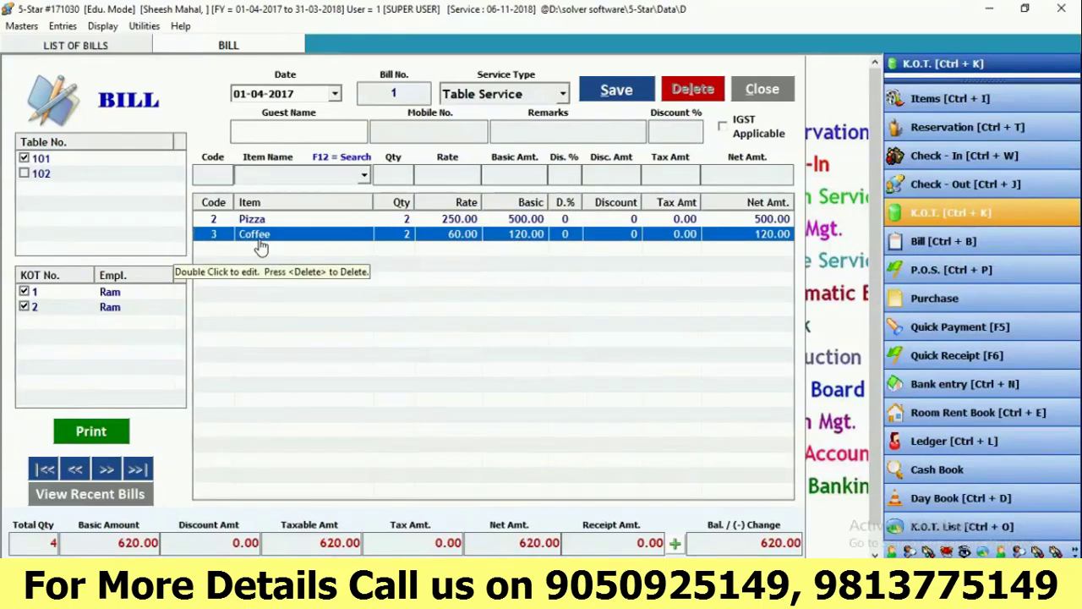
left_click(114, 307)
left_click(128, 292)
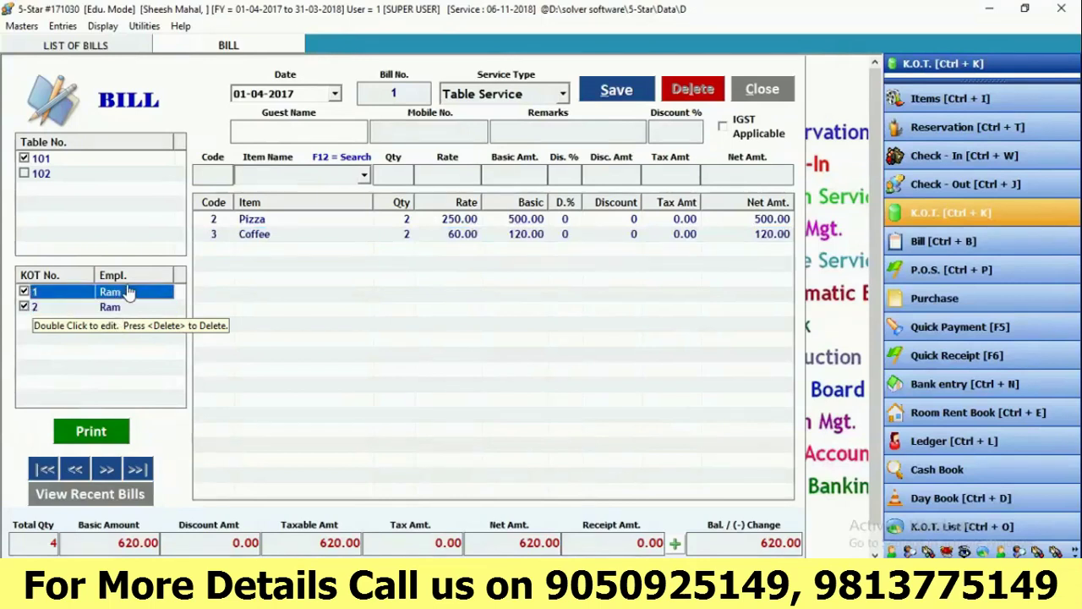
left_click(283, 241)
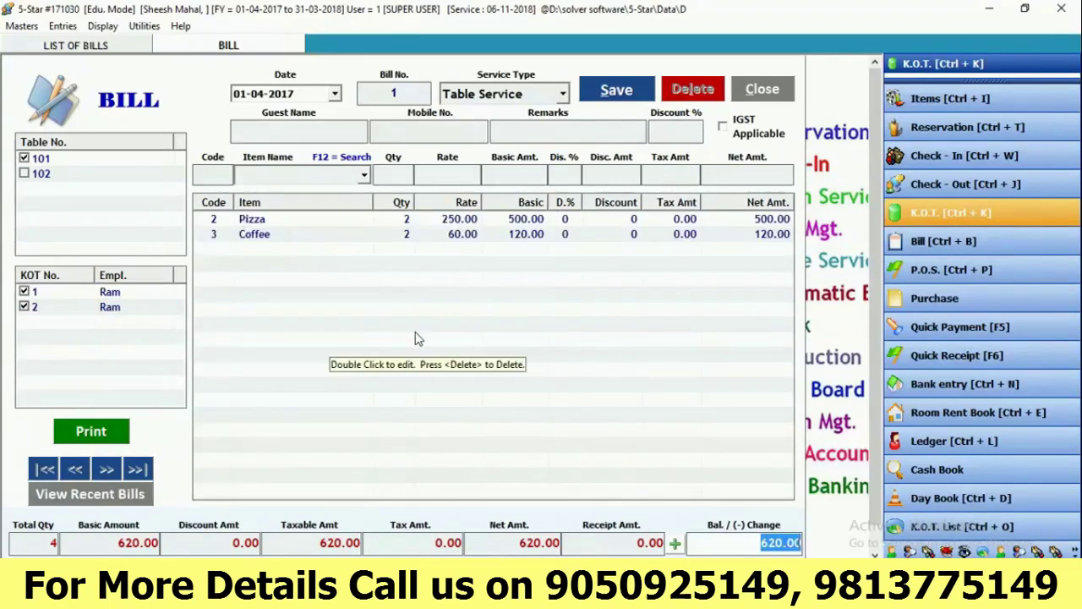
- Leave the guest name, mobile number and remarks blank, and apply a 10% discount to the bill
left_click(293, 130)
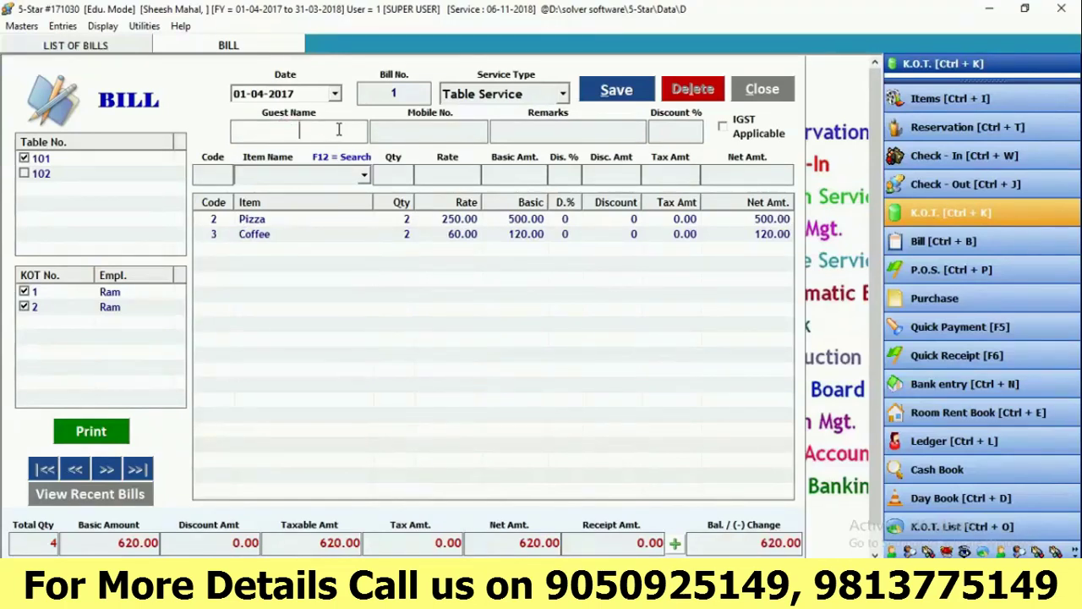
key("Tab")
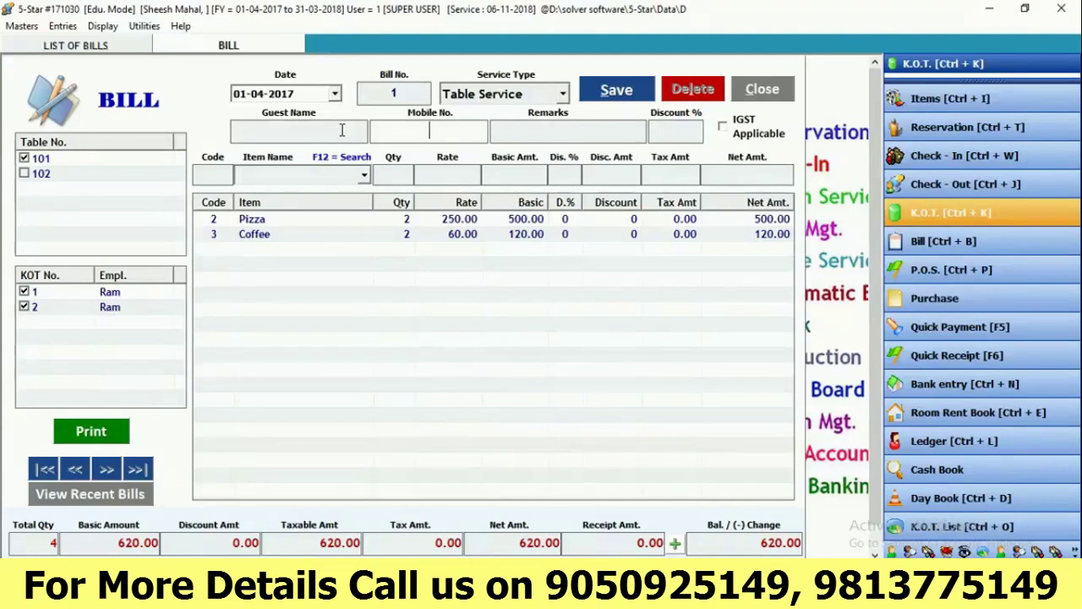
key("Tab")
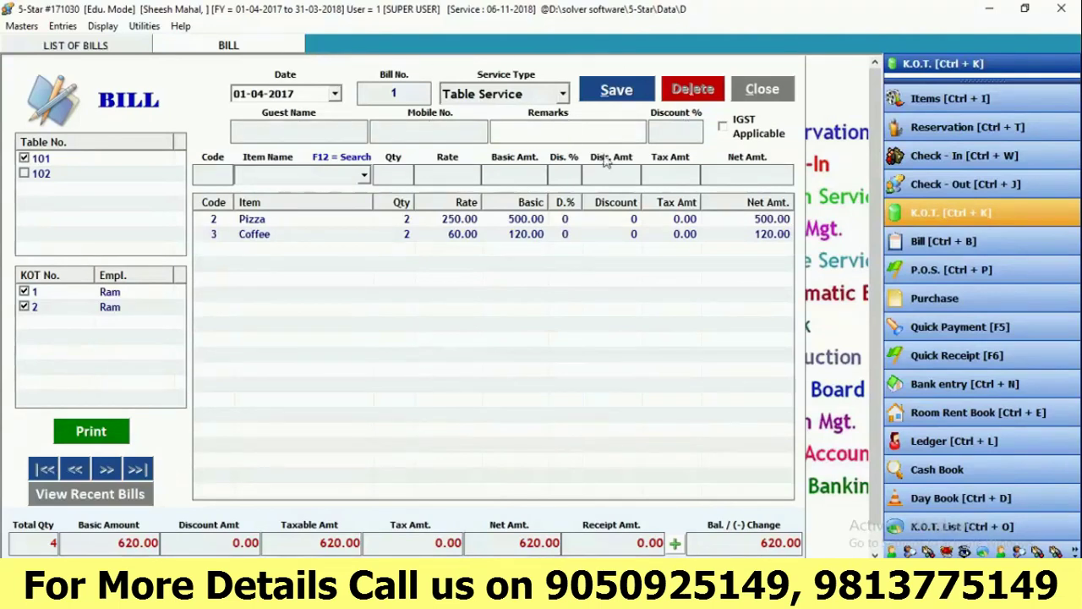
key("Tab")
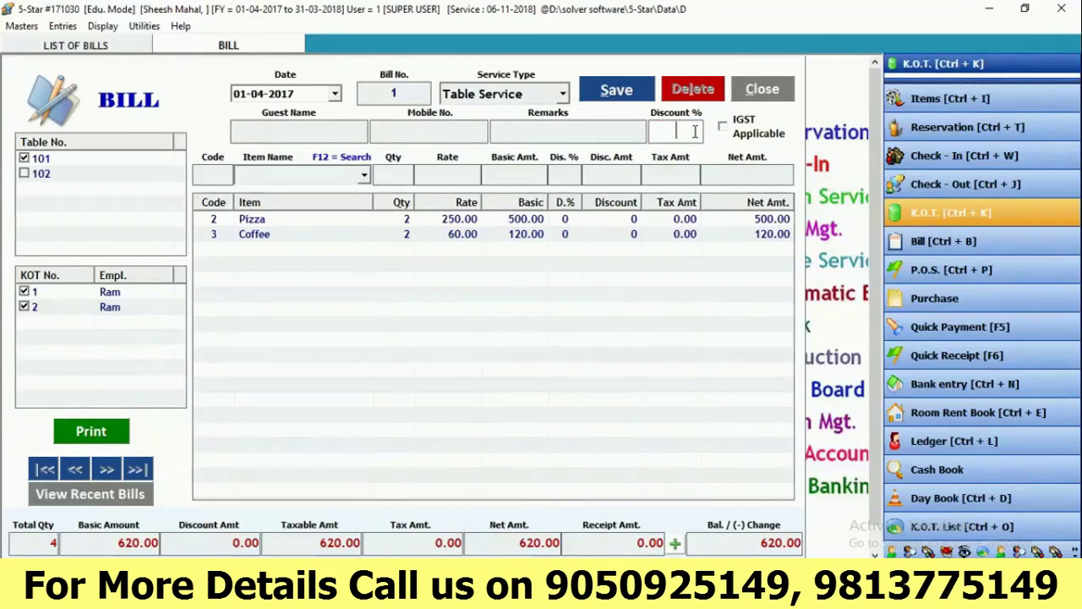
type("10")
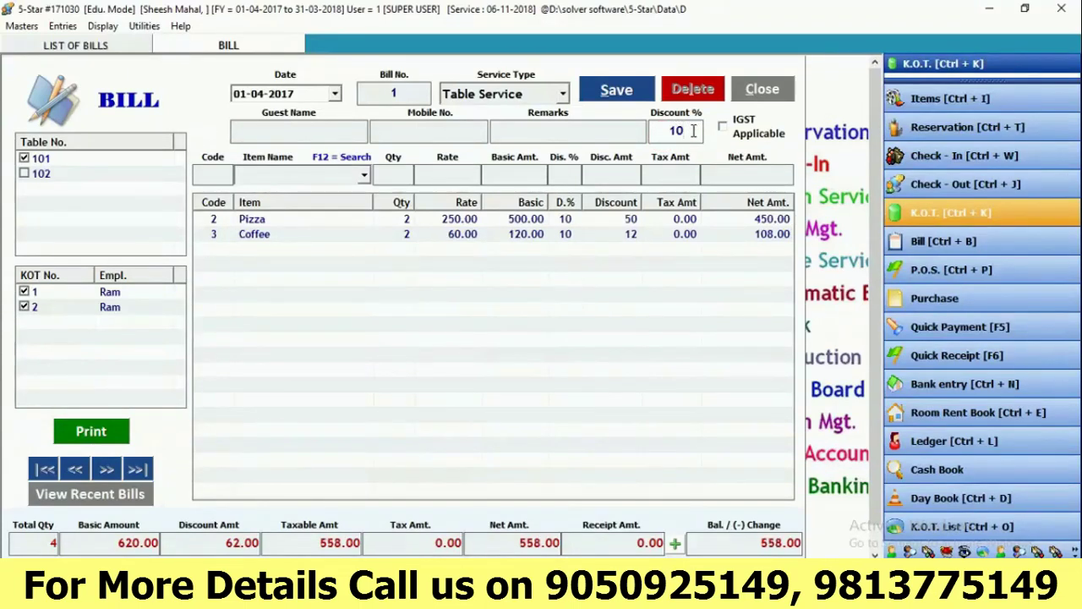
key("Tab")
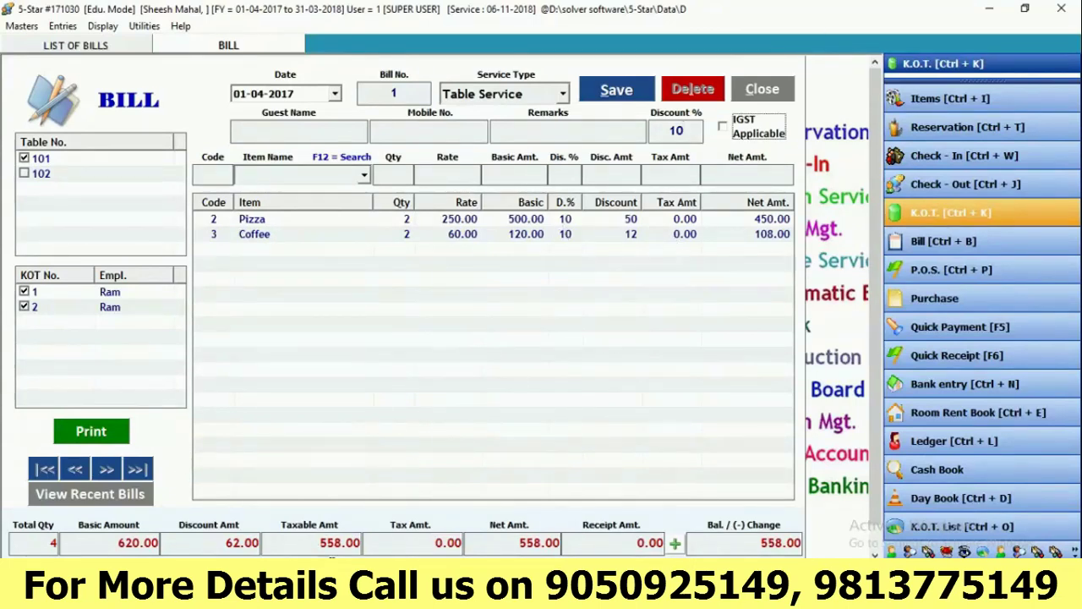
left_click(233, 547)
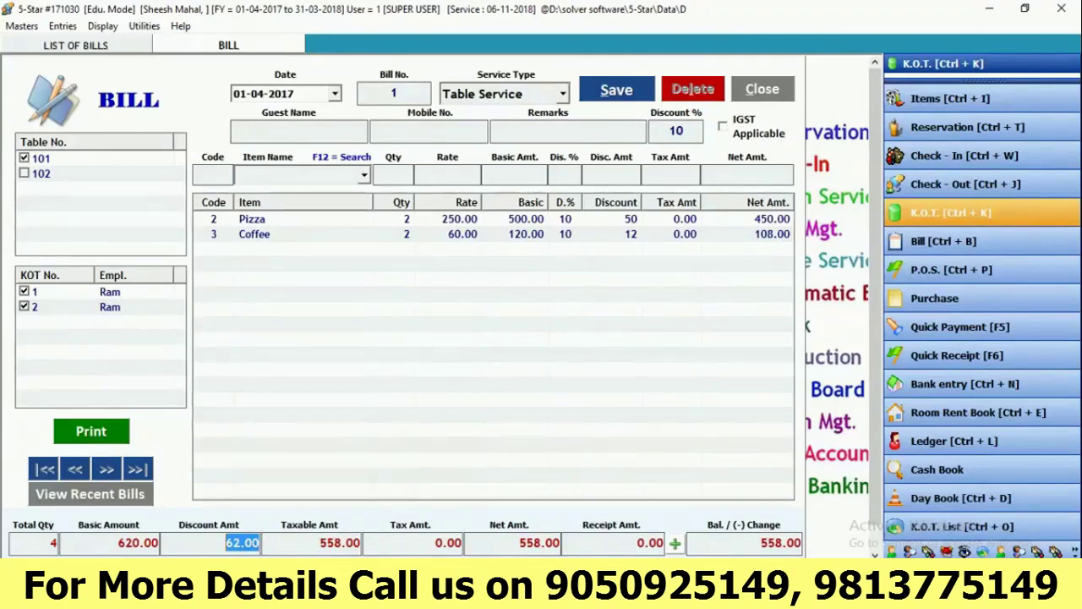
- Record a cash payment of 558 in the bill's payment options
left_click(674, 543)
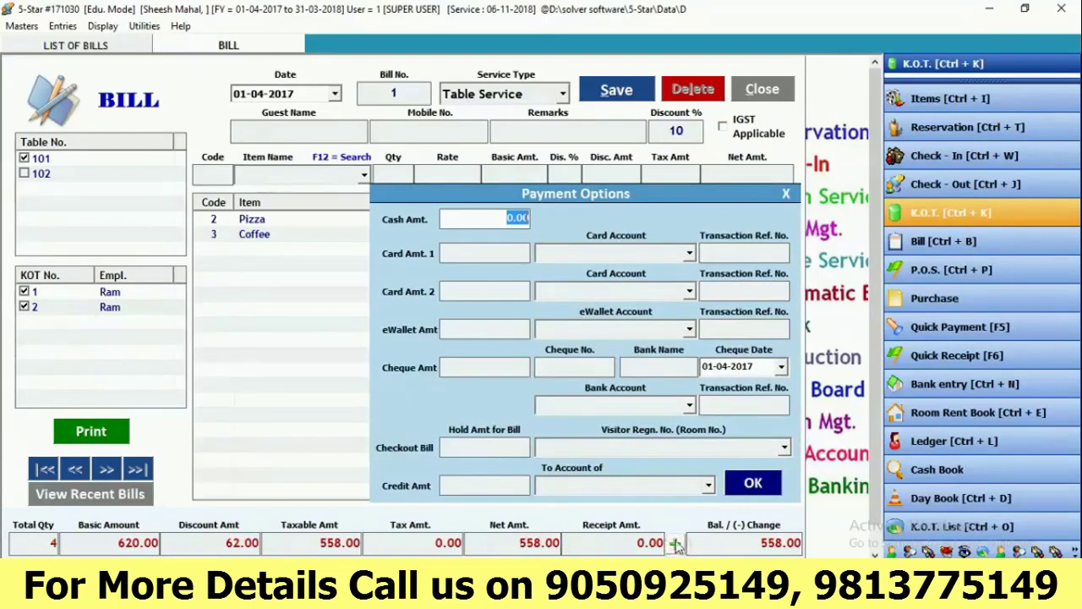
left_click(515, 218)
type("558")
key("Return")
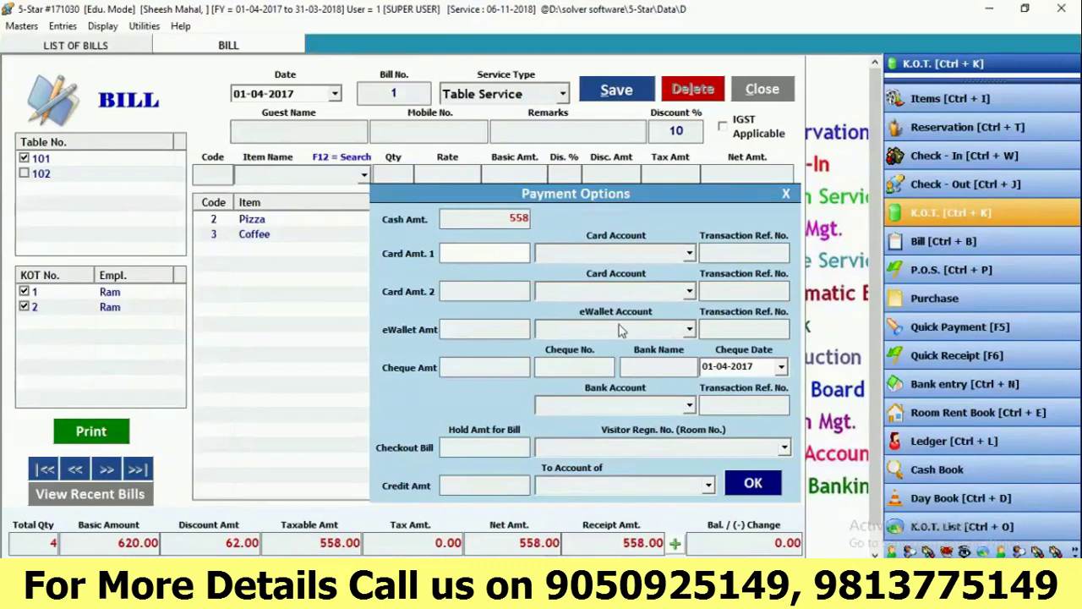
left_click(761, 483)
- Save the bill and review its print preview down to the signature line, leaving the billing screens when done
left_click(630, 91)
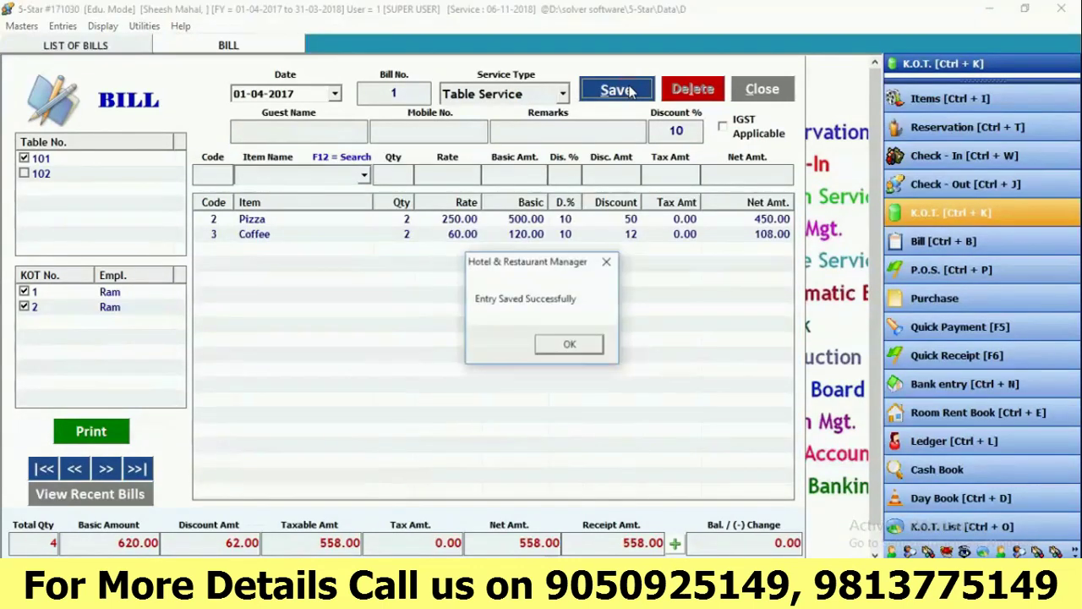
left_click(575, 347)
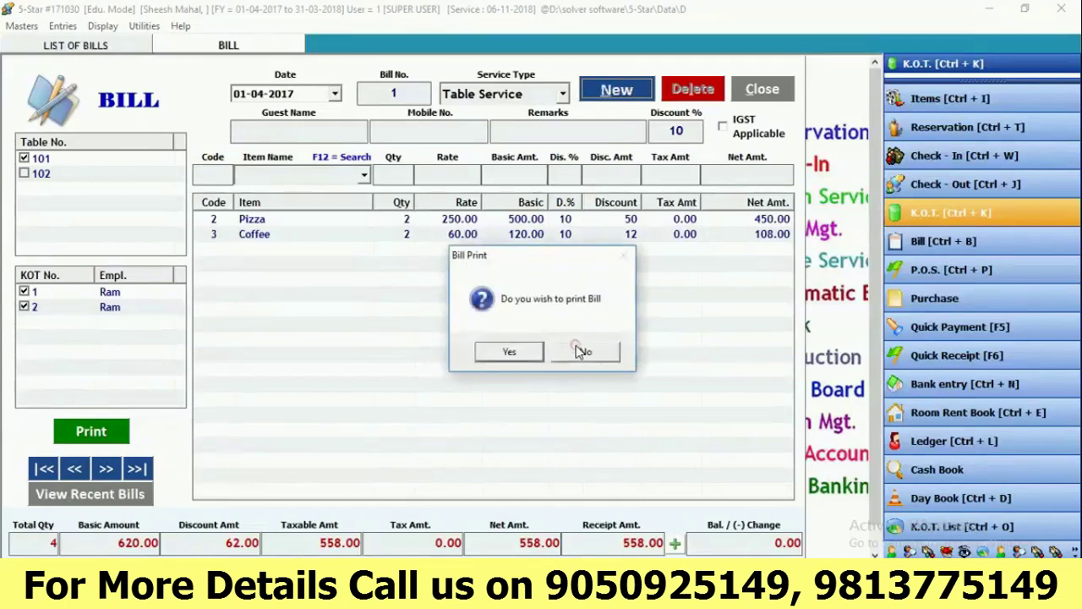
left_click(512, 353)
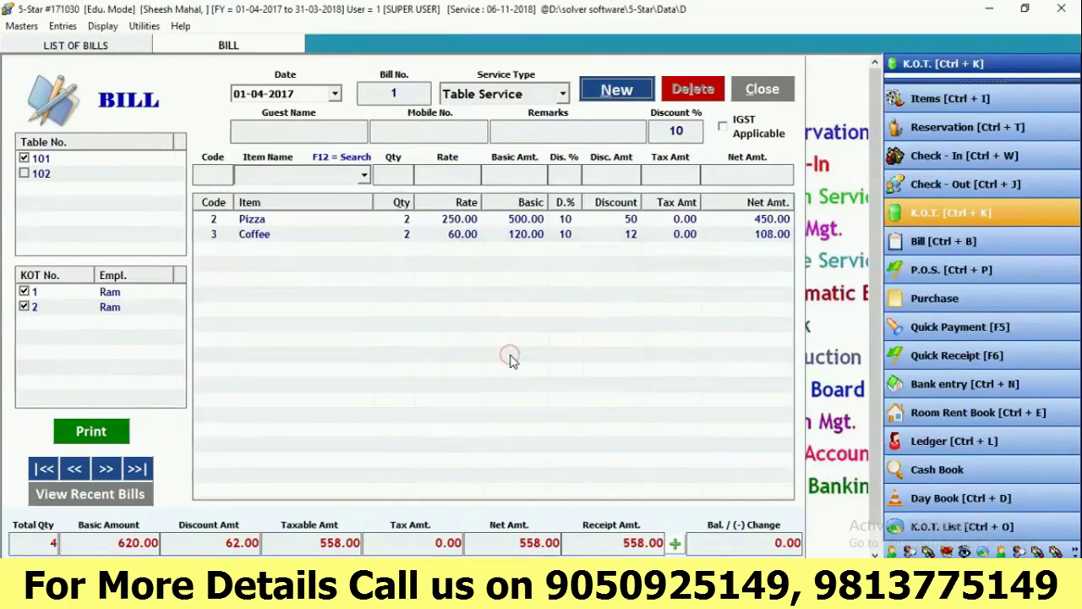
left_click(512, 355)
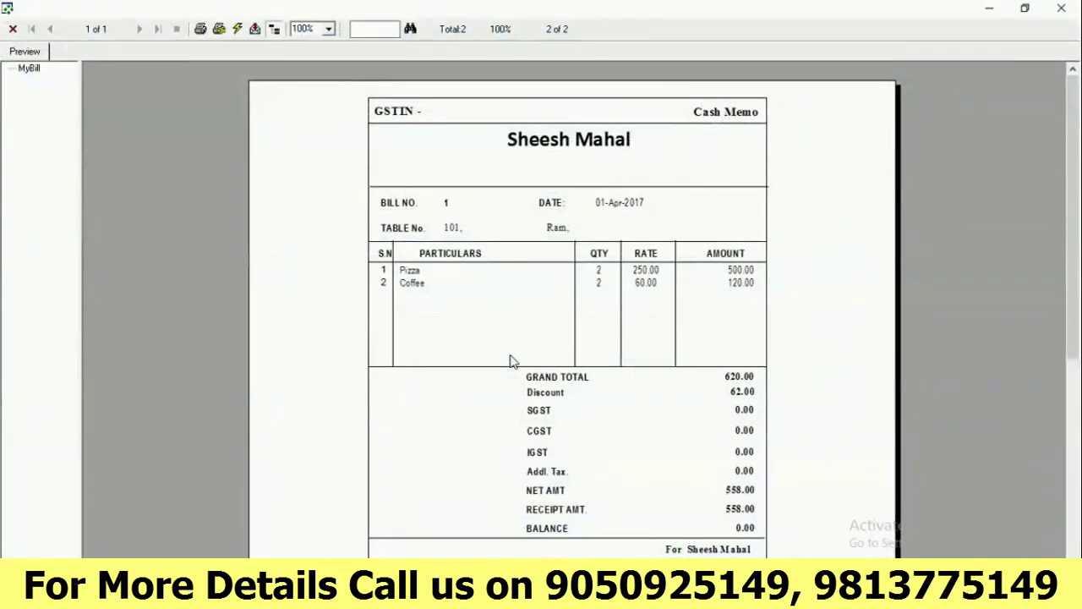
mouse_move(1075, 306)
left_mouse_down()
mouse_move(1065, 365)
mouse_move(1068, 325)
left_mouse_up()
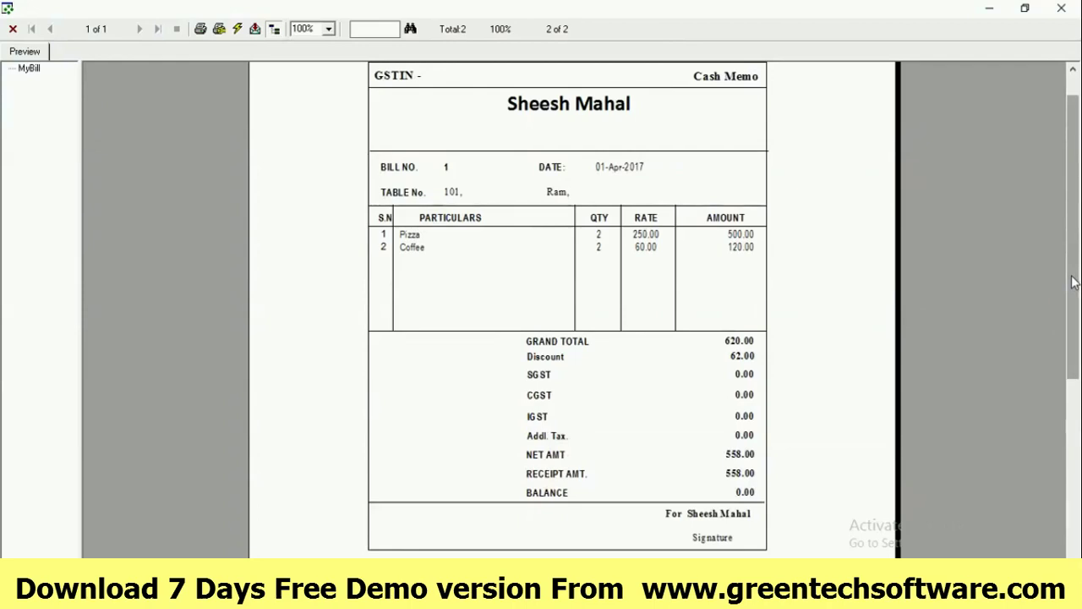
left_click(13, 29)
left_click(763, 88)
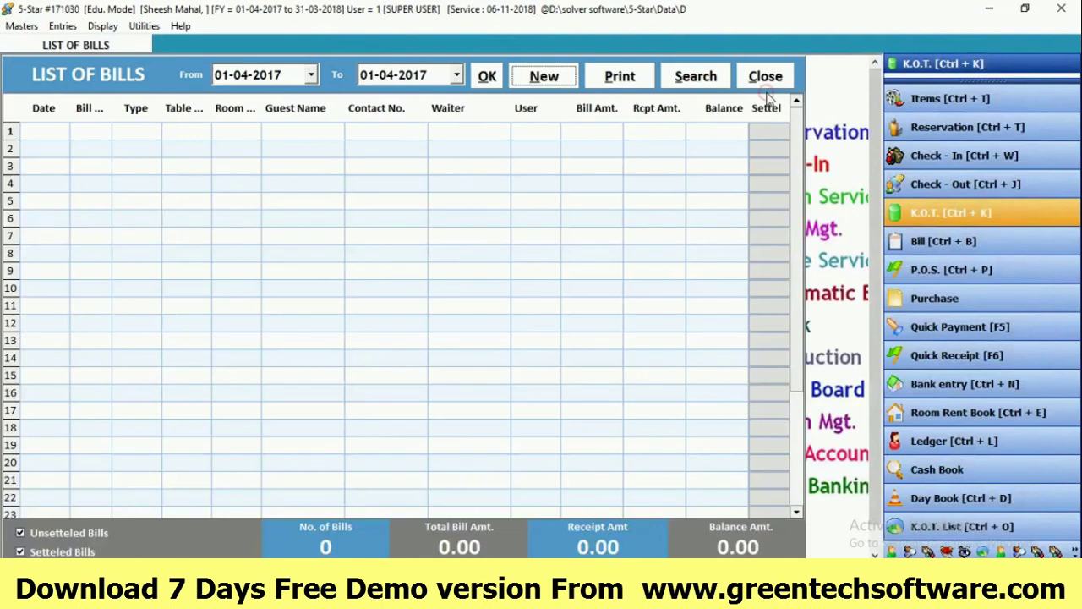
left_click(766, 78)
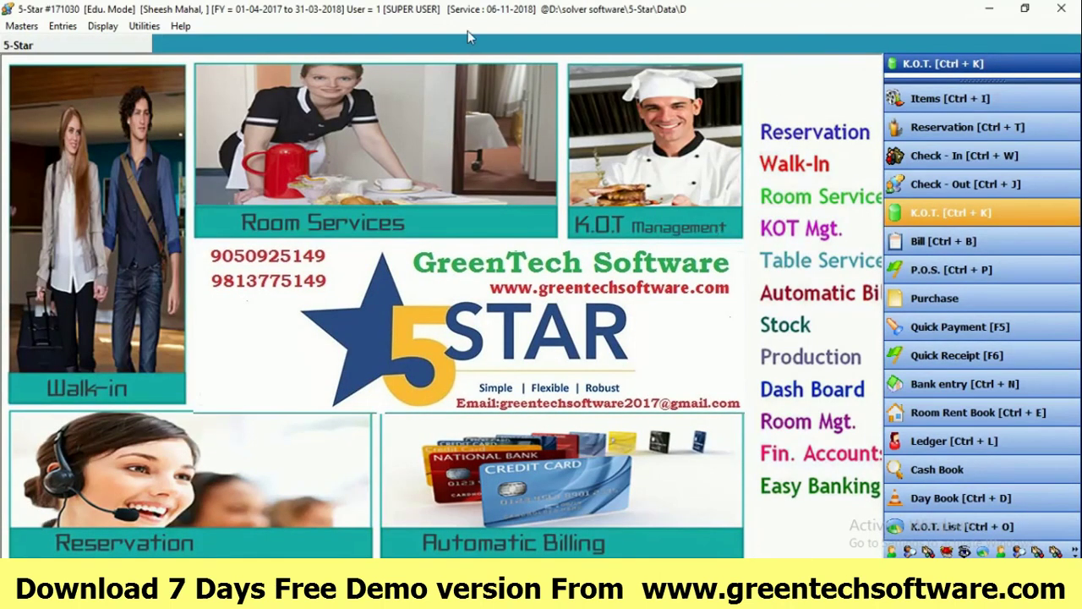
- Display the Bill Book for 01-04-2017 and check the amounts on table 101's bill
left_click(114, 26)
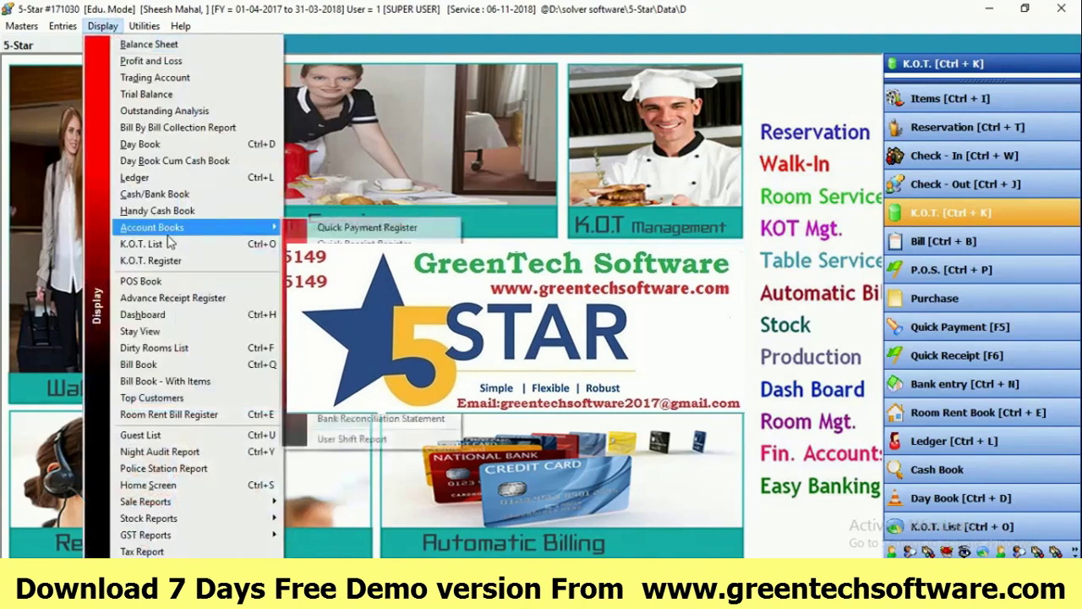
left_click(166, 366)
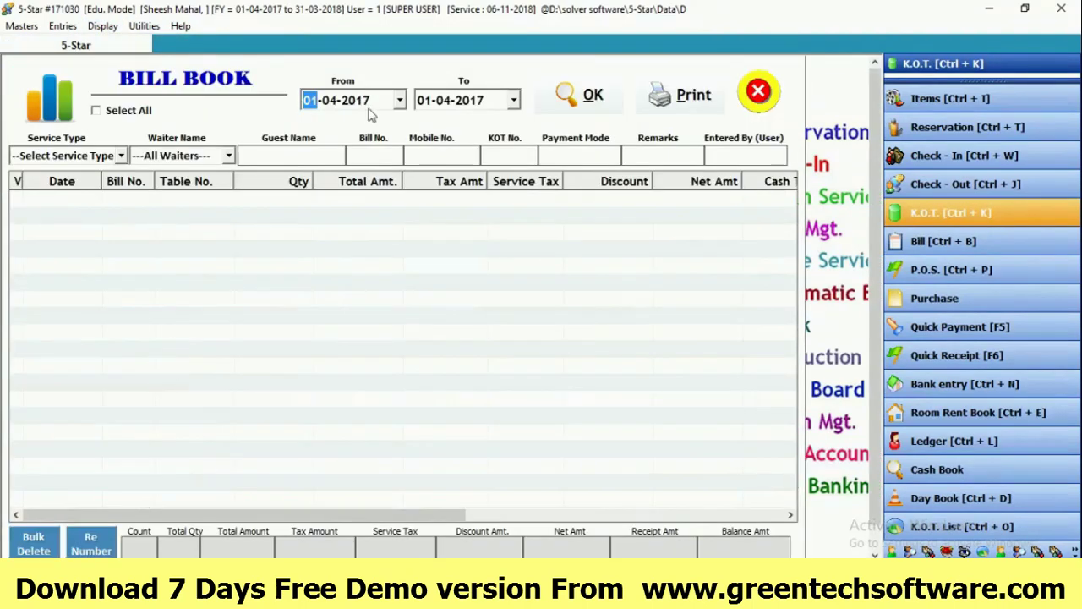
left_click(584, 96)
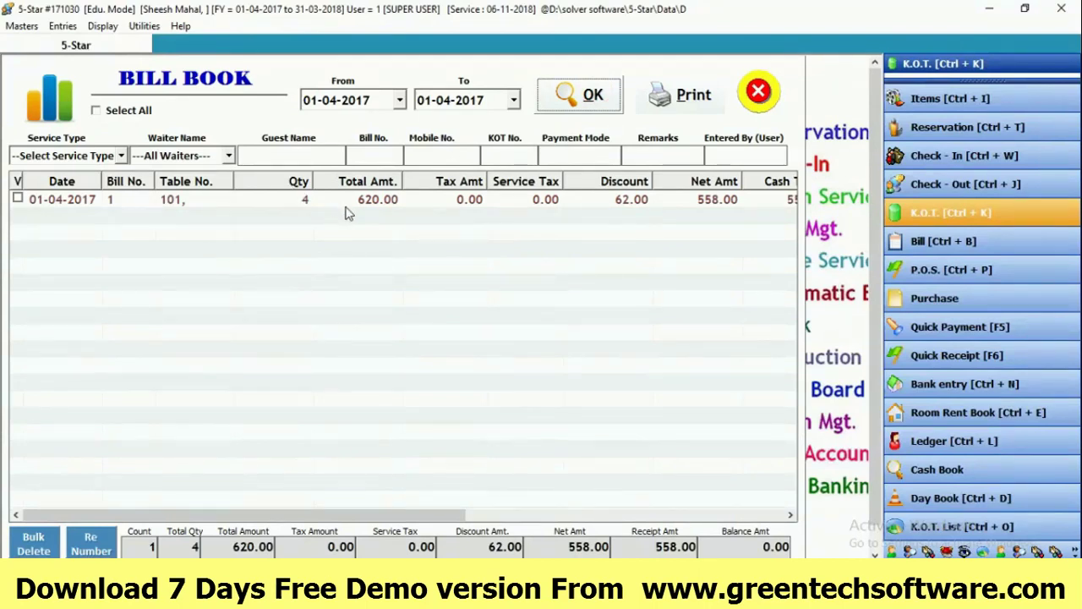
left_click(627, 208)
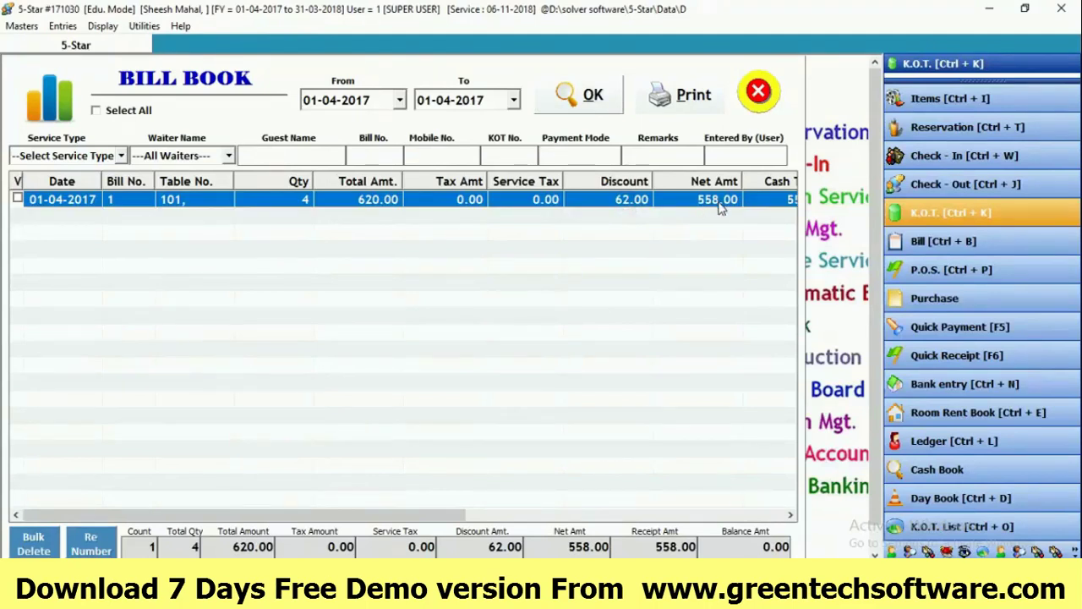
left_click(146, 169)
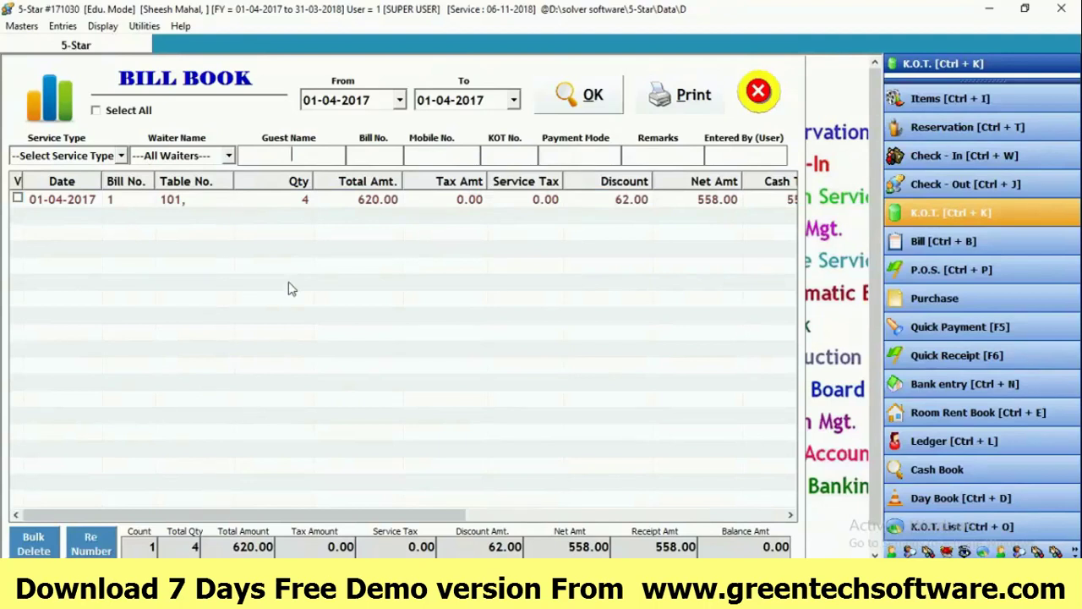
- Set the Bill Book filters to the Table Service type and the listed waiter, leave the guest name blank, and exit the report
left_click(311, 154)
left_click(123, 157)
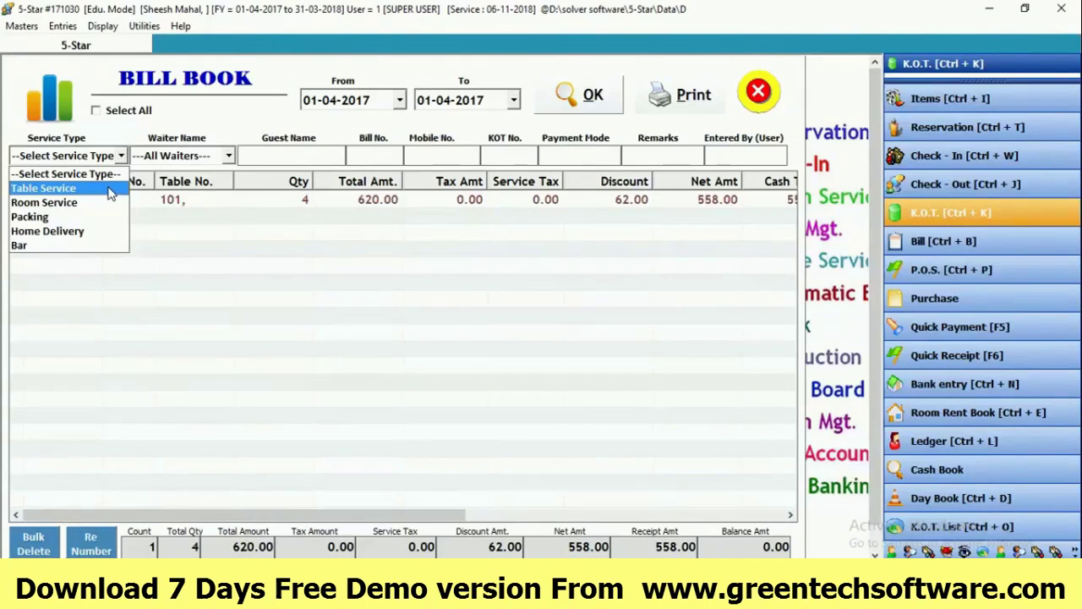
left_click(108, 189)
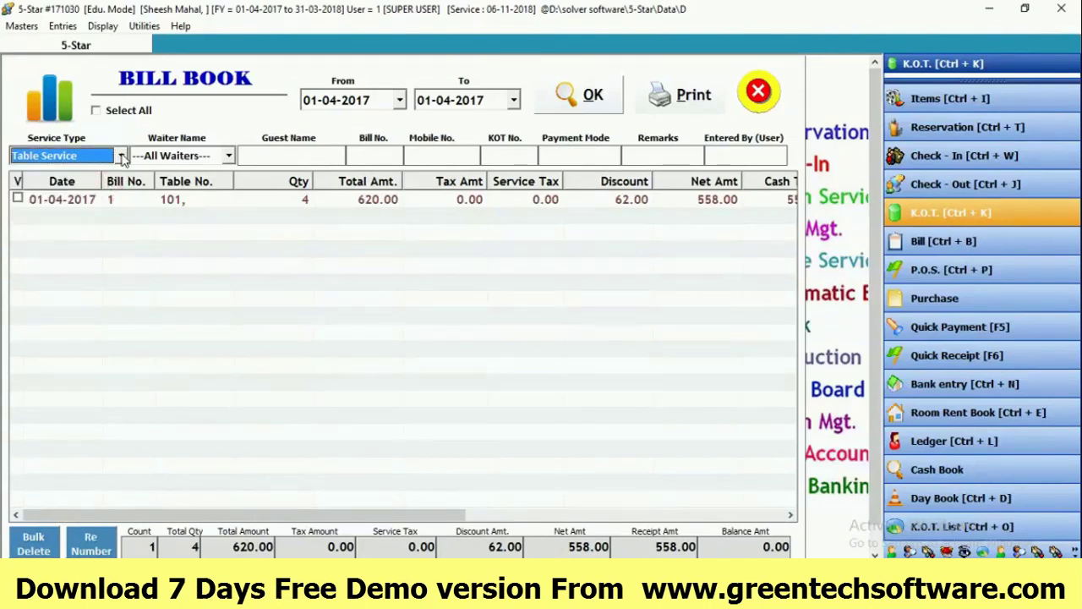
left_click(229, 156)
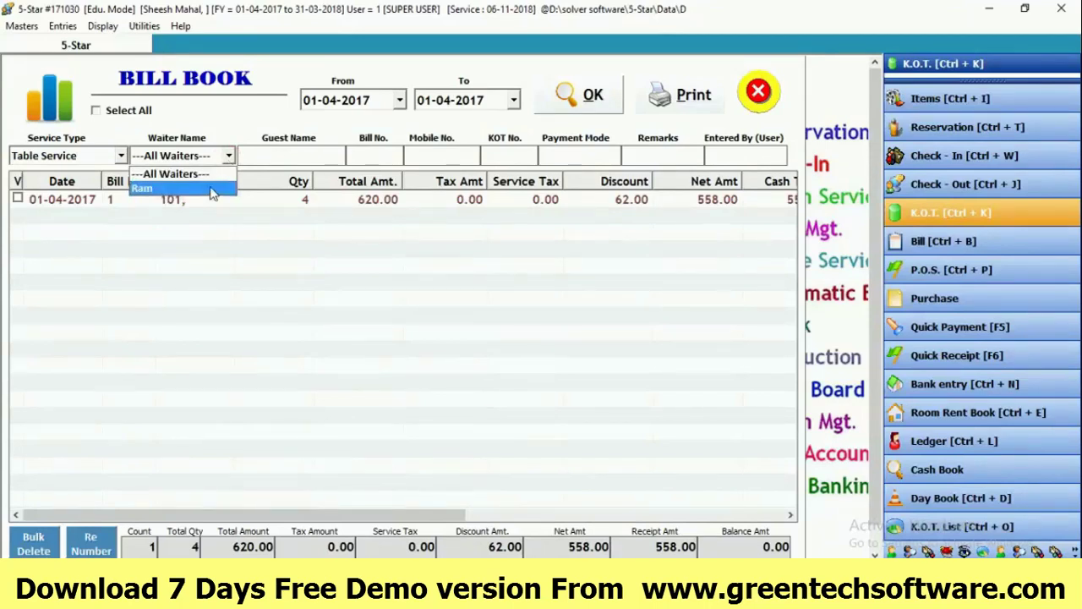
left_click(211, 190)
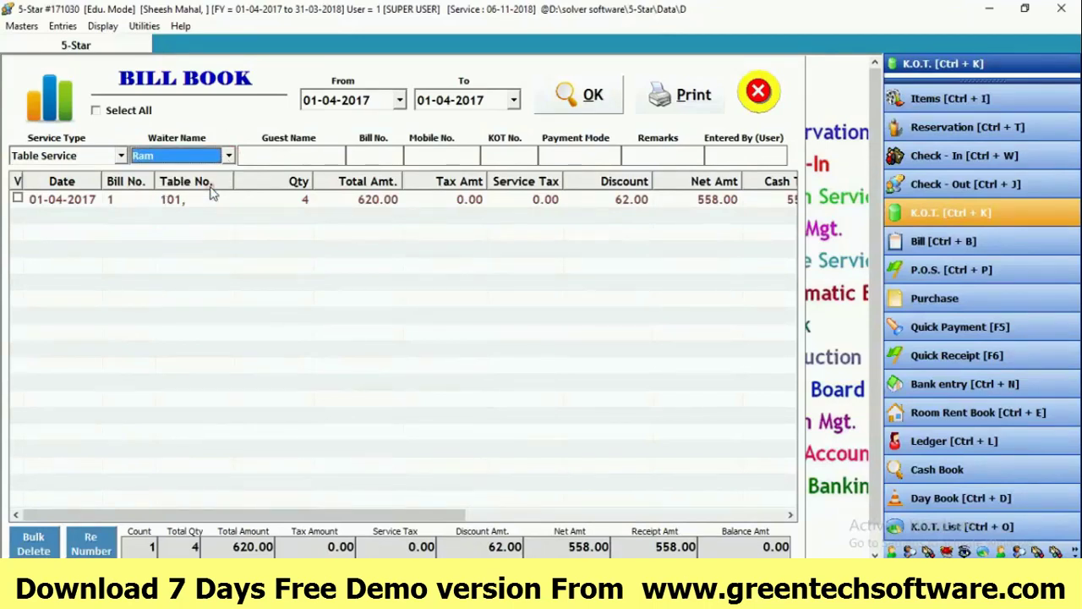
left_click(304, 157)
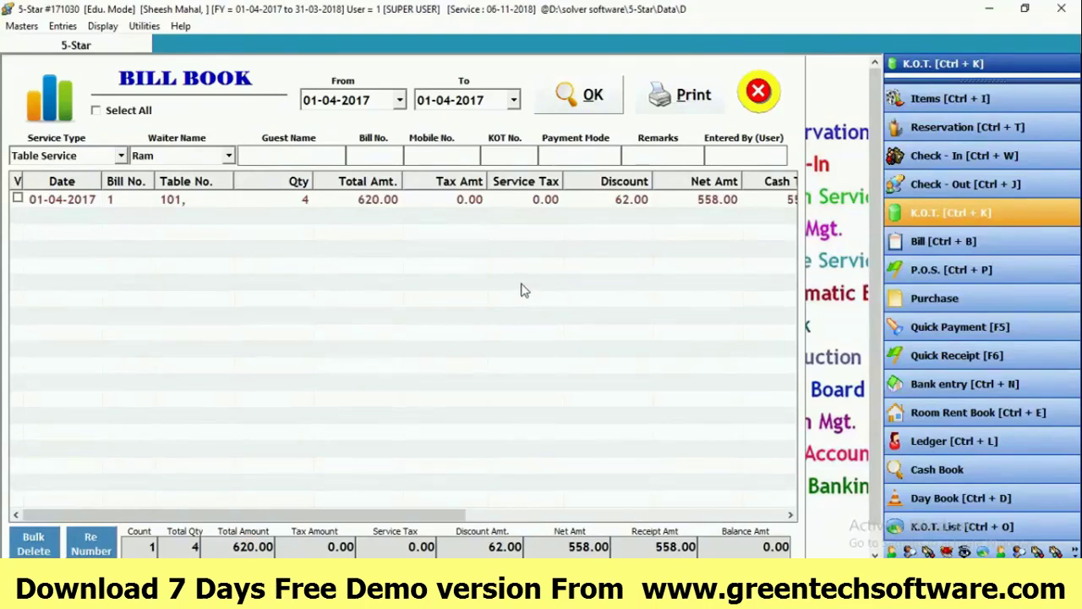
left_click(758, 93)
- Review only the cleared KOTs in the K.O.T. List, and turn that filter off again
left_click(102, 26)
left_click(139, 242)
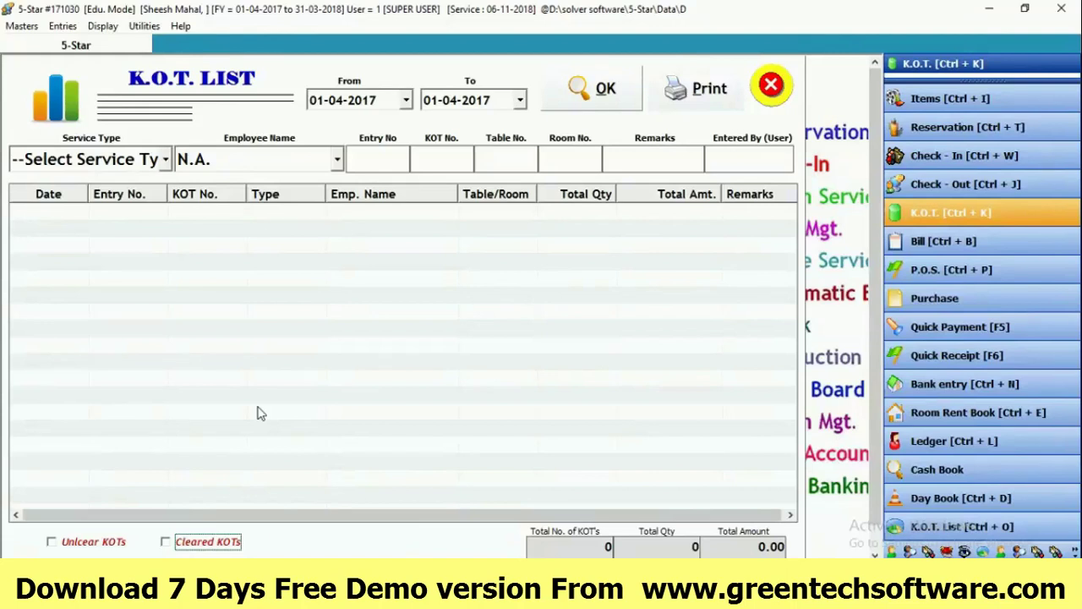
left_click(166, 543)
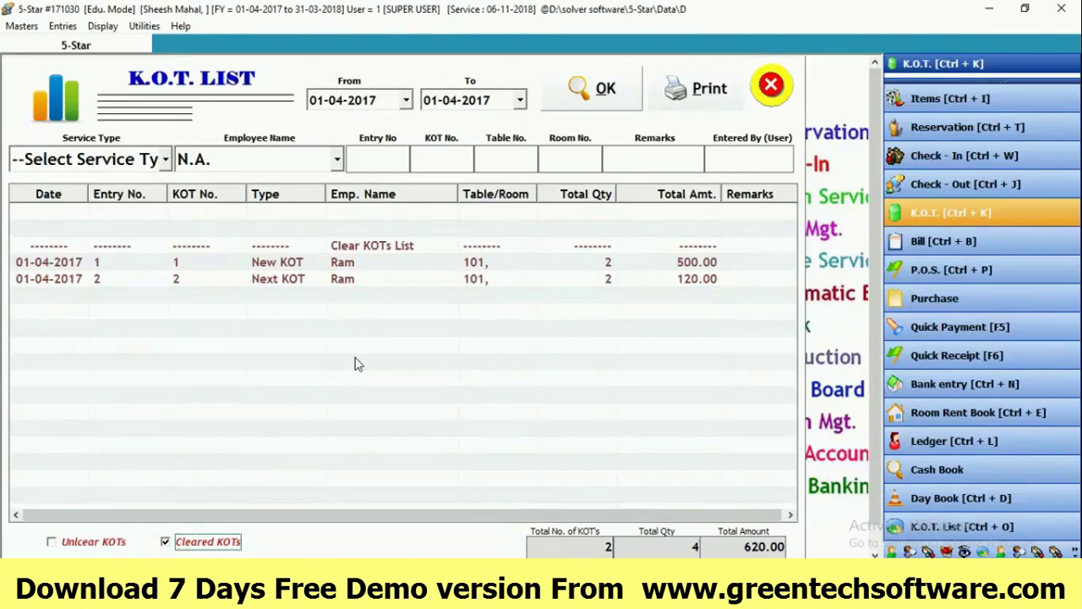
left_click(165, 542)
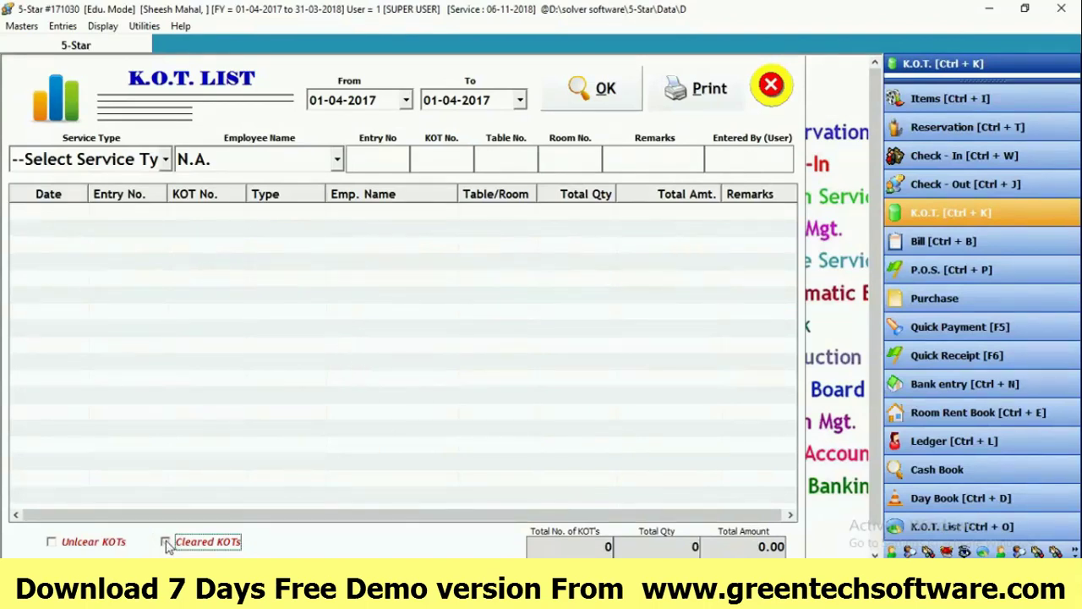
- List only the uncleared KOTs for 01-04-2017 and leave the K.O.T. List after checking them
left_click(52, 544)
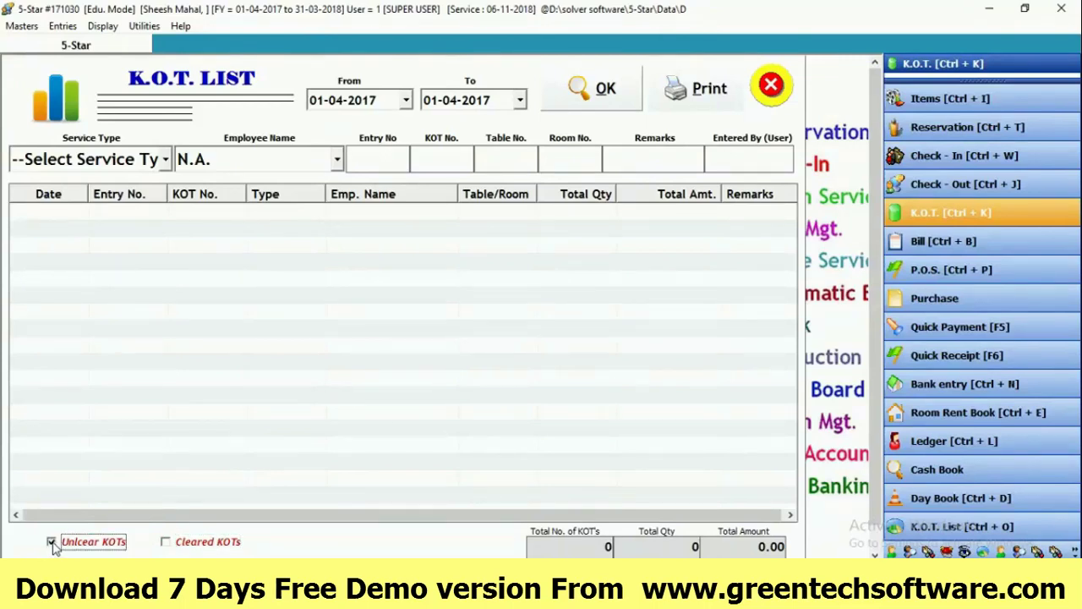
left_click(604, 91)
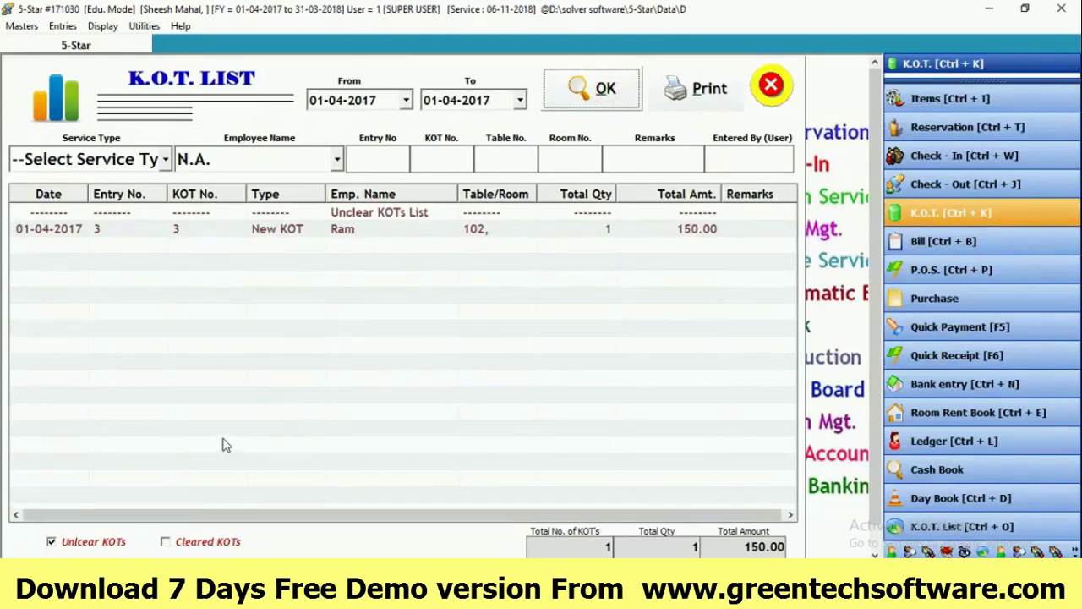
left_click(771, 85)
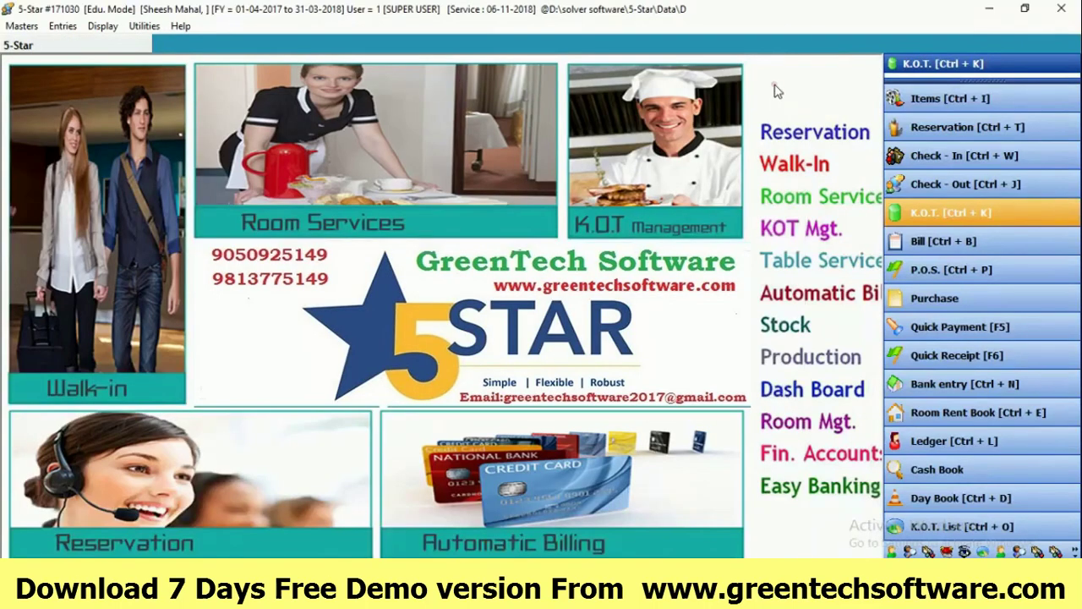